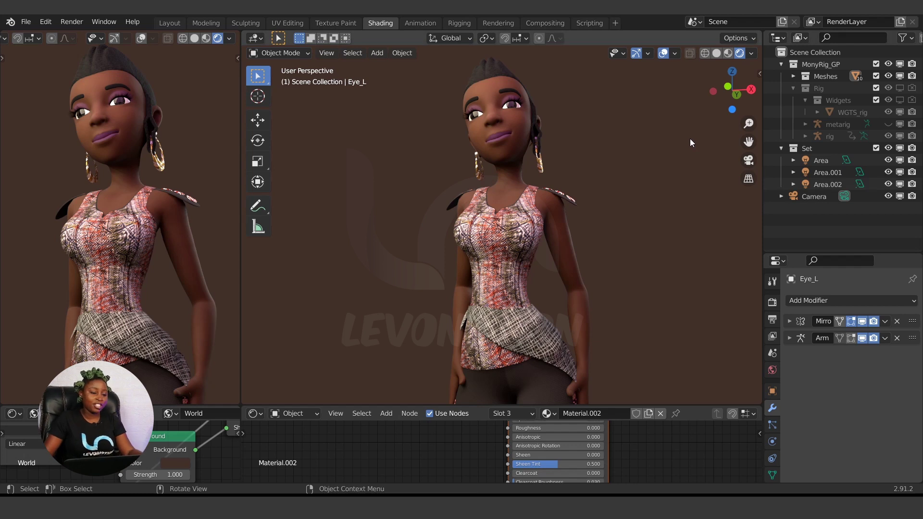
- Orbit the viewport around the rigged female character to inspect her
middle_drag(642, 172, 591, 184)
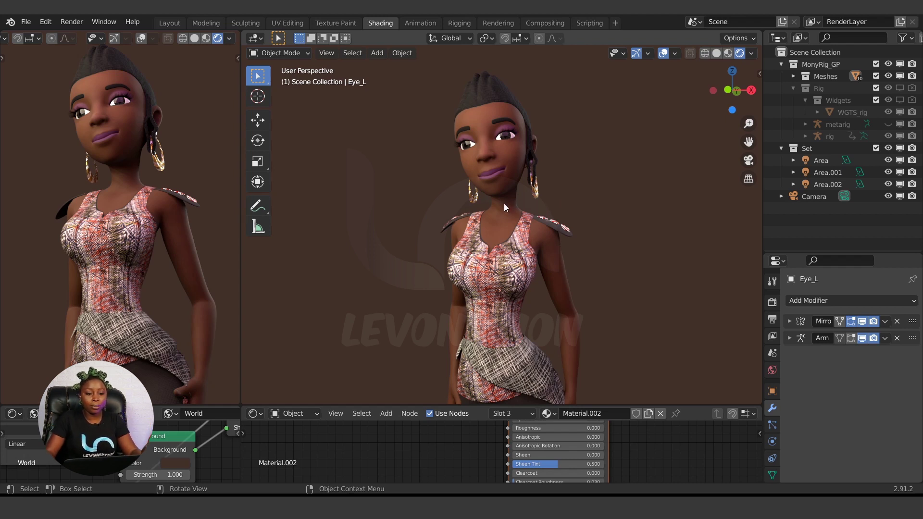
- Put the Body mesh into Edit Mode with nothing selected, viewing the face
click(500, 161)
key(ctrl+Tab)
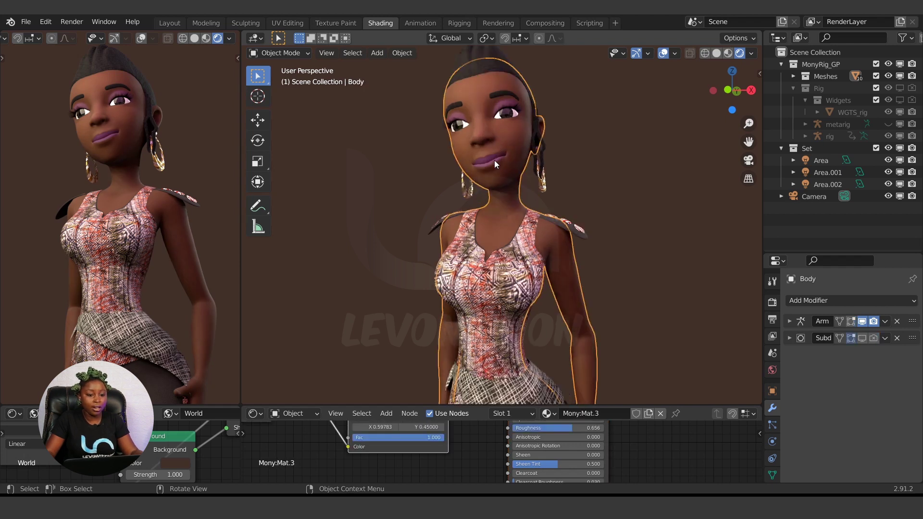
click(555, 163)
scroll(537, 157, up, 6)
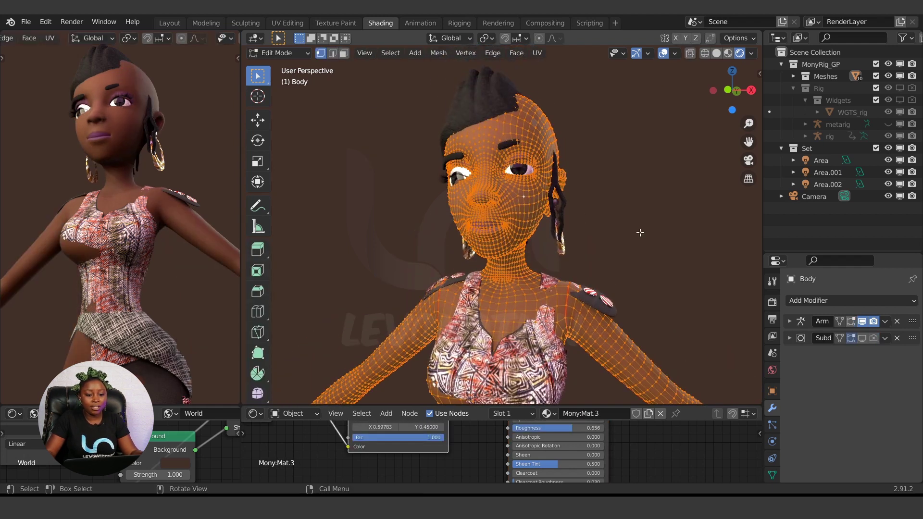
key(alt+a)
middle_drag(558, 201, 582, 196)
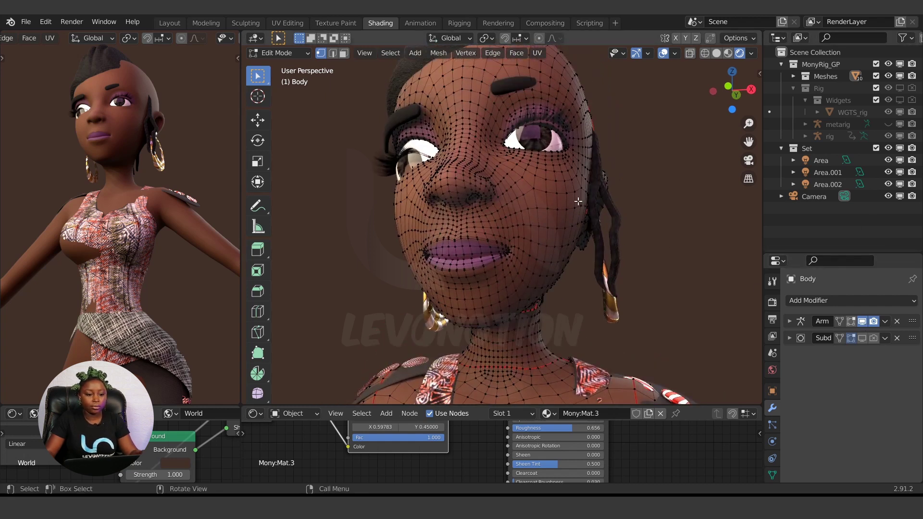
- At frame 0, pick a cheek vertex and turn on X-axis mirrored editing
key(Left)
scroll(553, 203, up, 3)
click(549, 228)
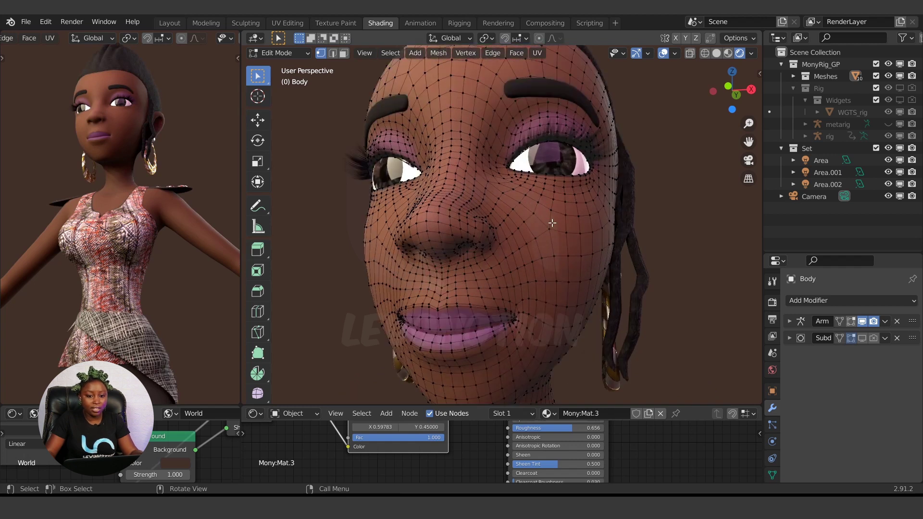
click(676, 39)
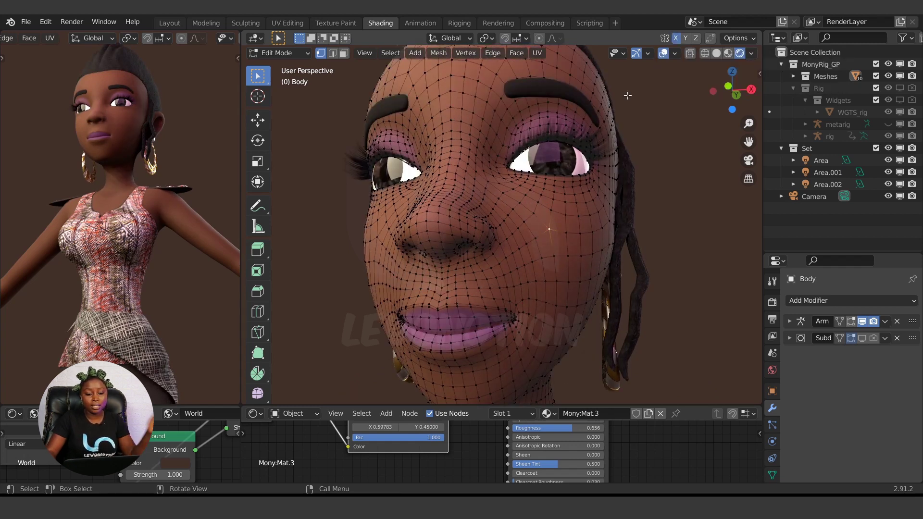
middle_drag(580, 199, 594, 226)
- Test mirrored moves on the cheek vertex, nudging it down, then select all vertices
key(g)
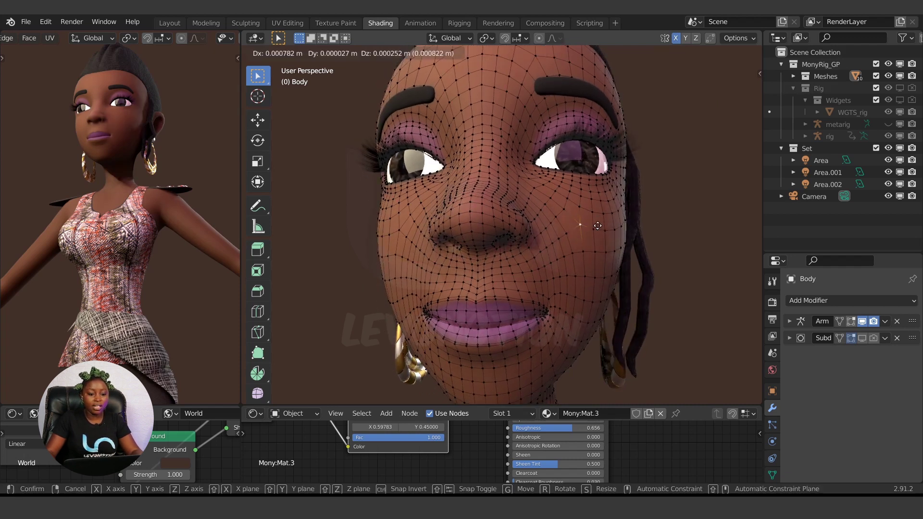
key(Escape)
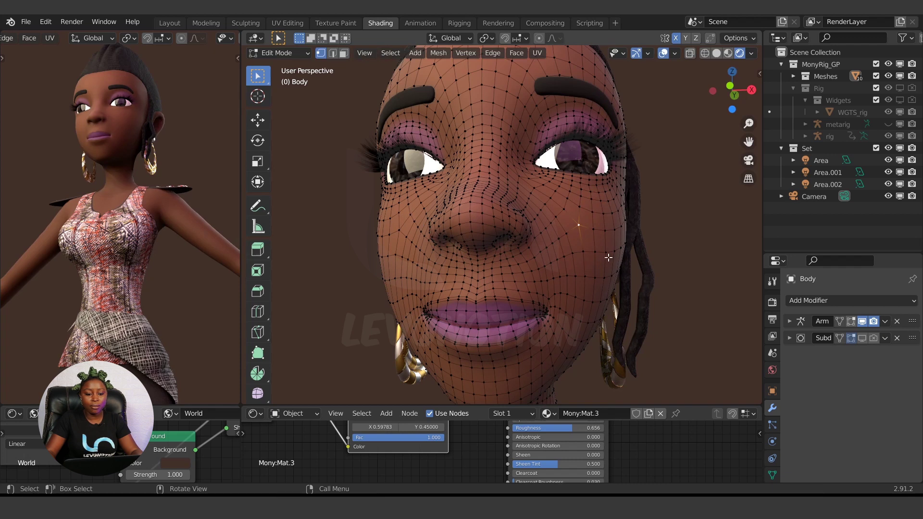
key(g)
click(574, 193)
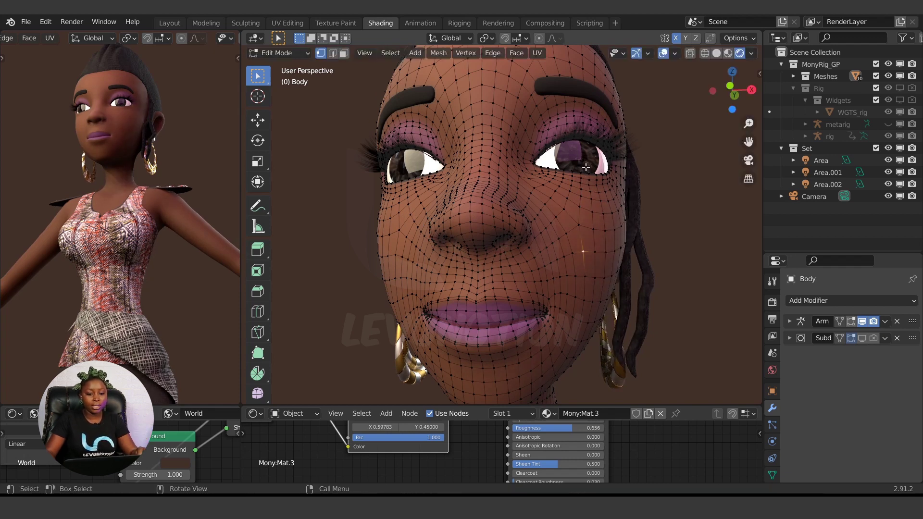
key(g)
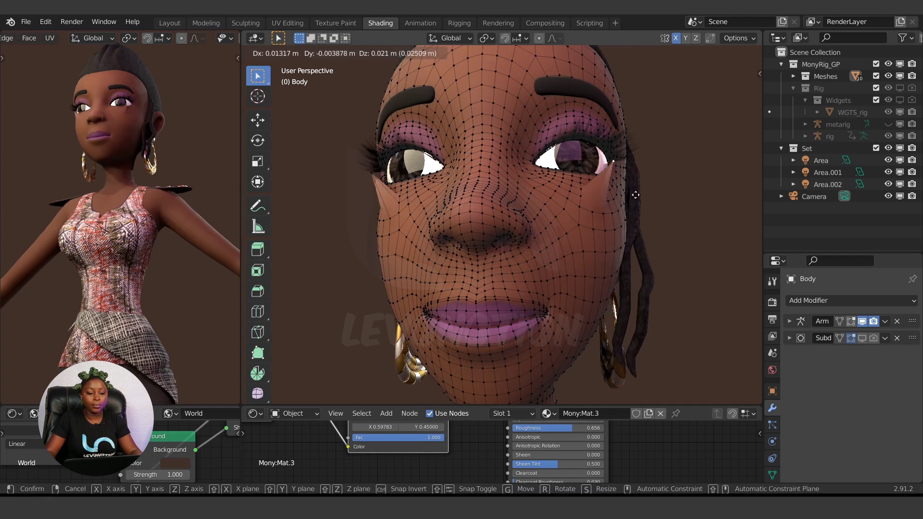
right_click(636, 195)
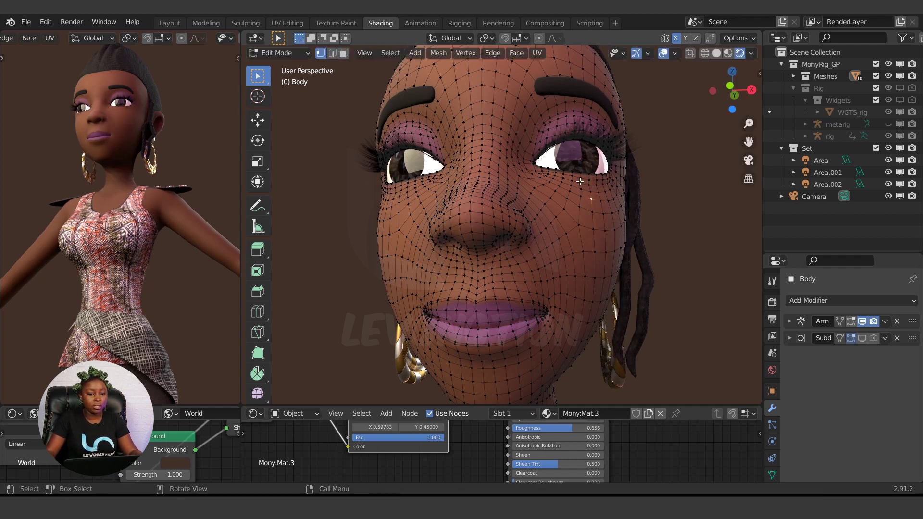
key(a)
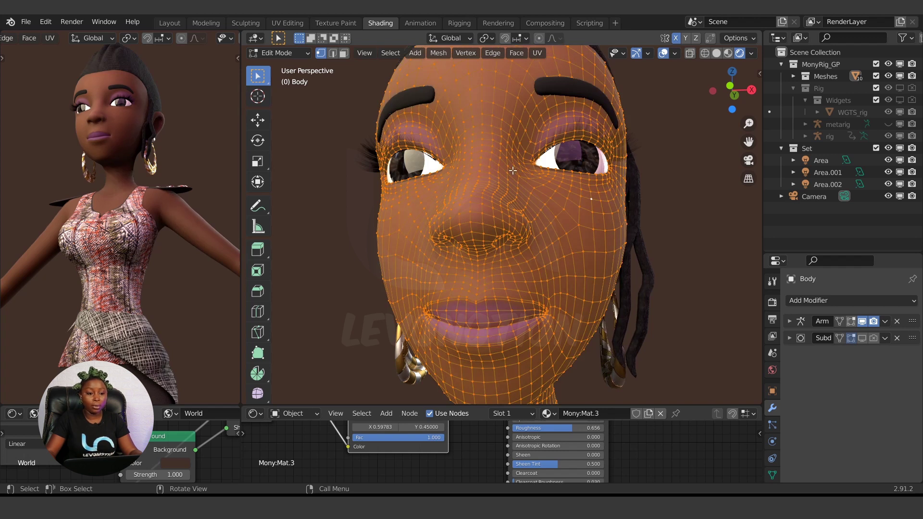
- Run Mesh > Snap to Symmetry, test a cheek vertex, then reselect the whole mesh
click(439, 52)
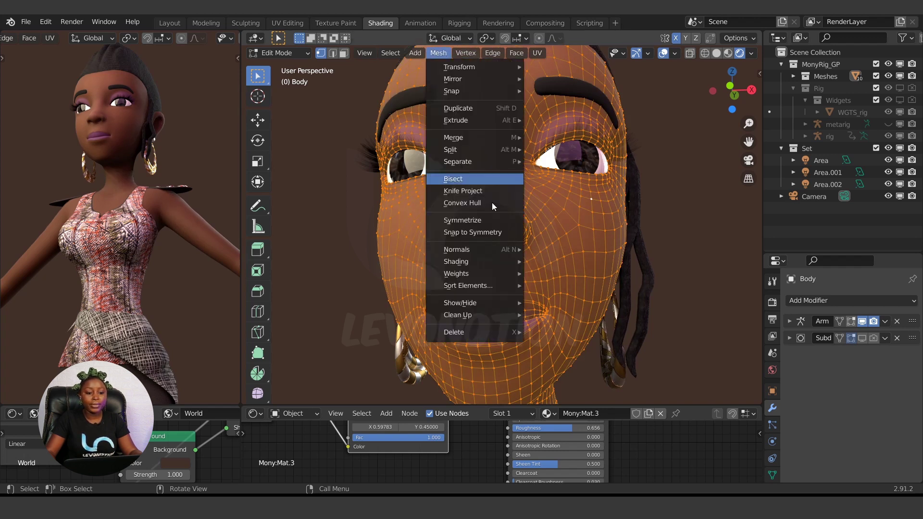
click(479, 232)
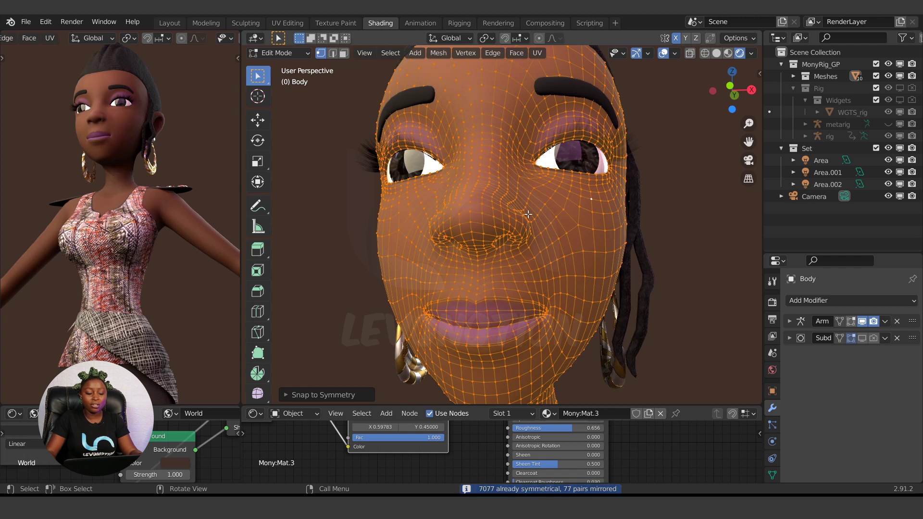
click(577, 222)
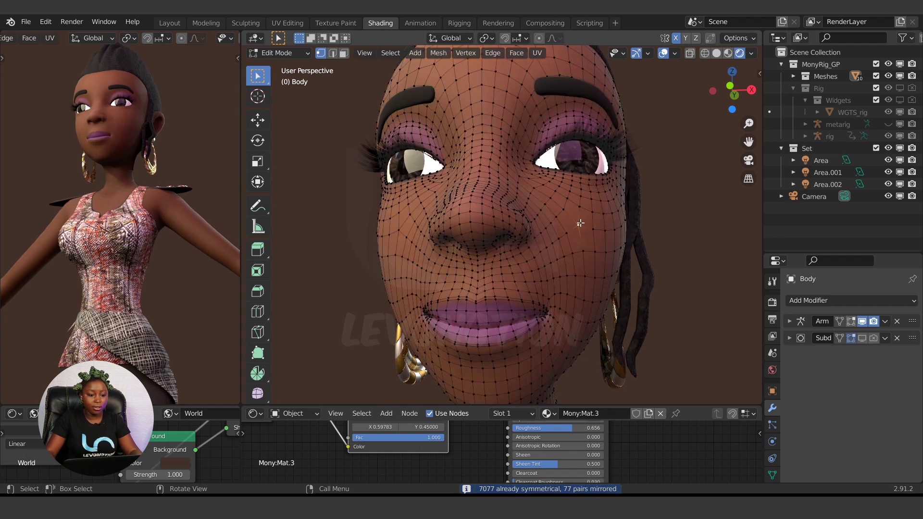
key(g)
right_click(597, 188)
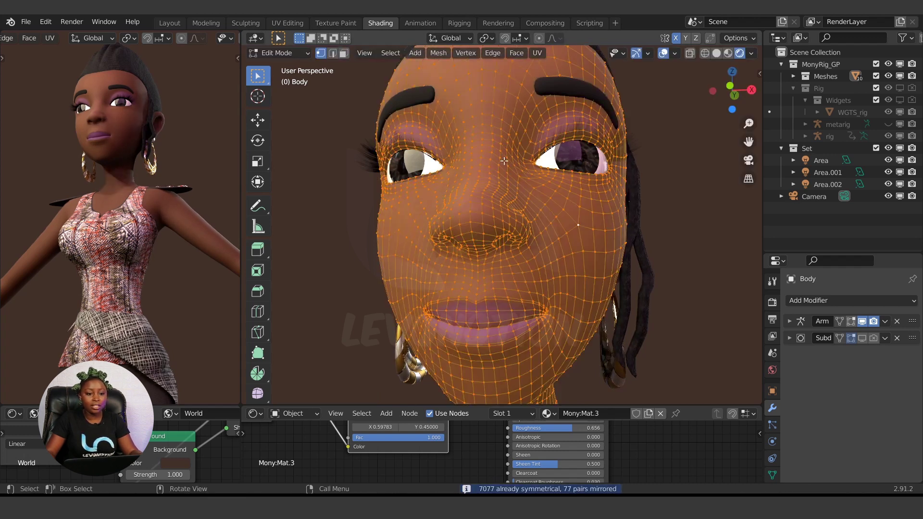
key(a)
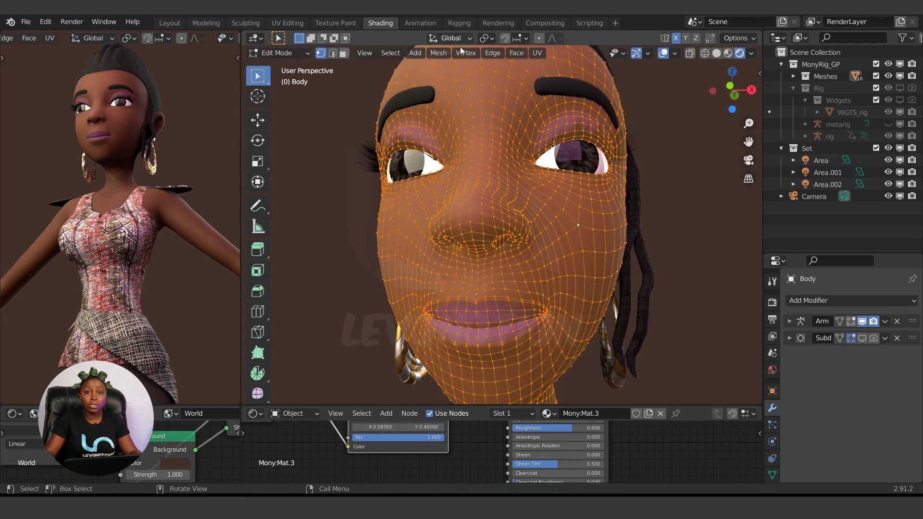
- Snap to Symmetry again with direction -X to +X, then deselect all vertices
click(437, 57)
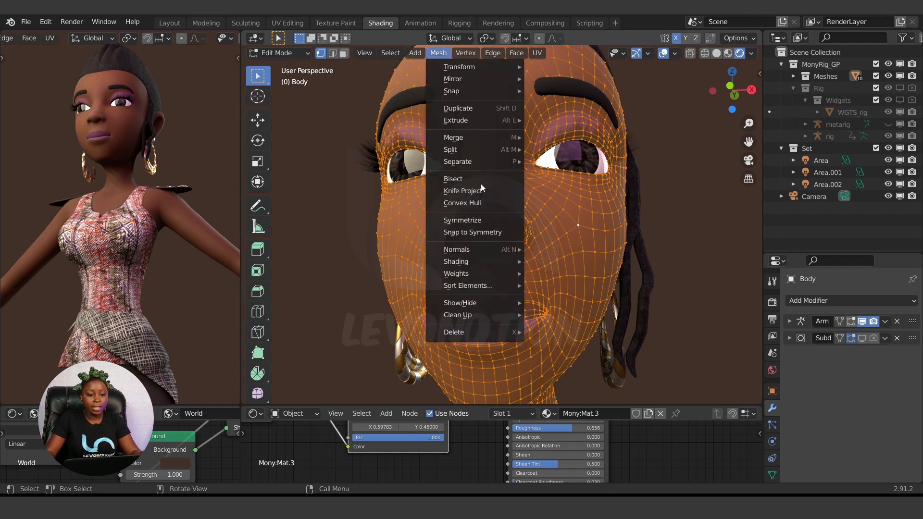
click(473, 233)
click(329, 395)
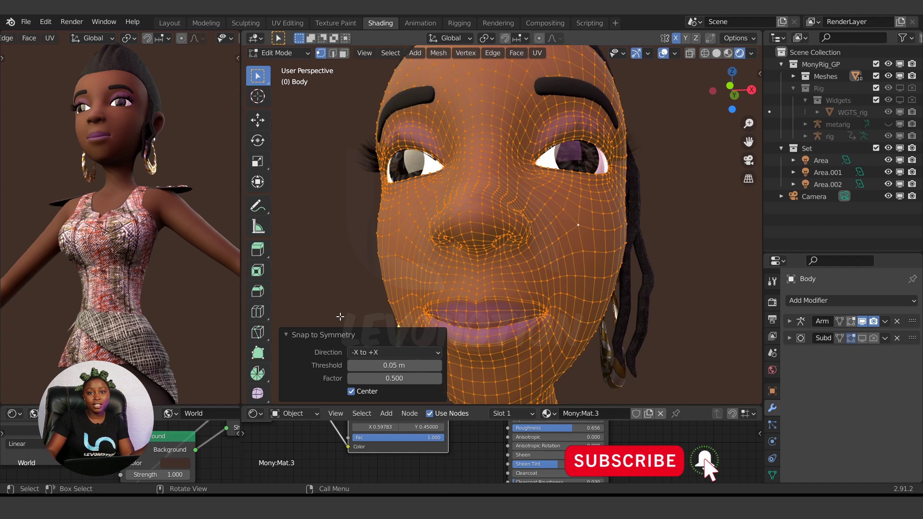
click(377, 353)
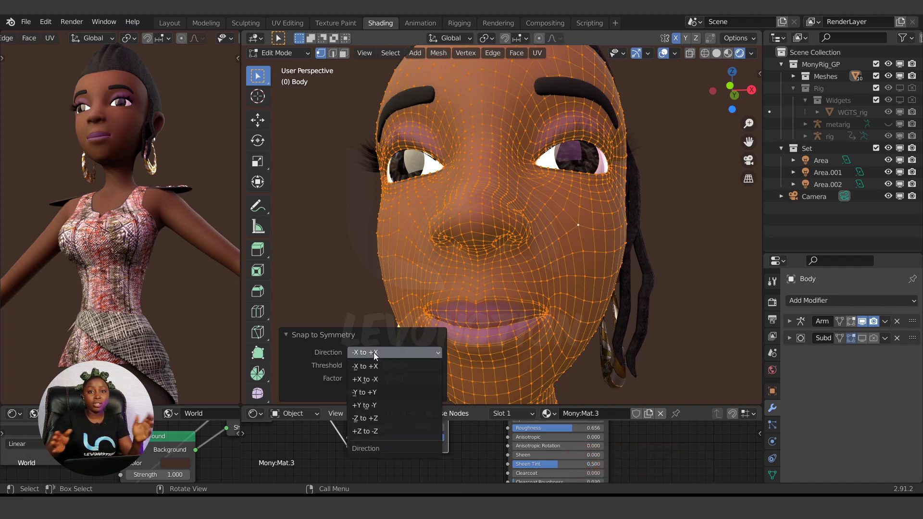
click(373, 353)
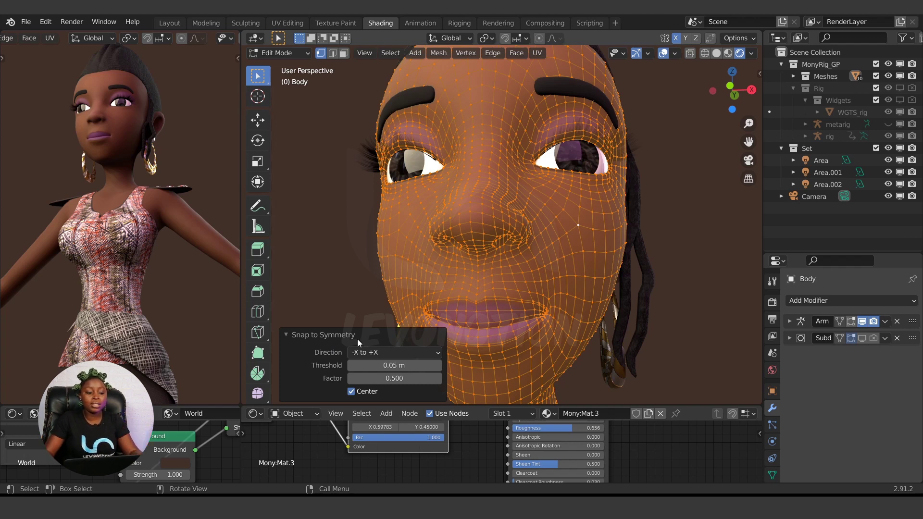
click(343, 336)
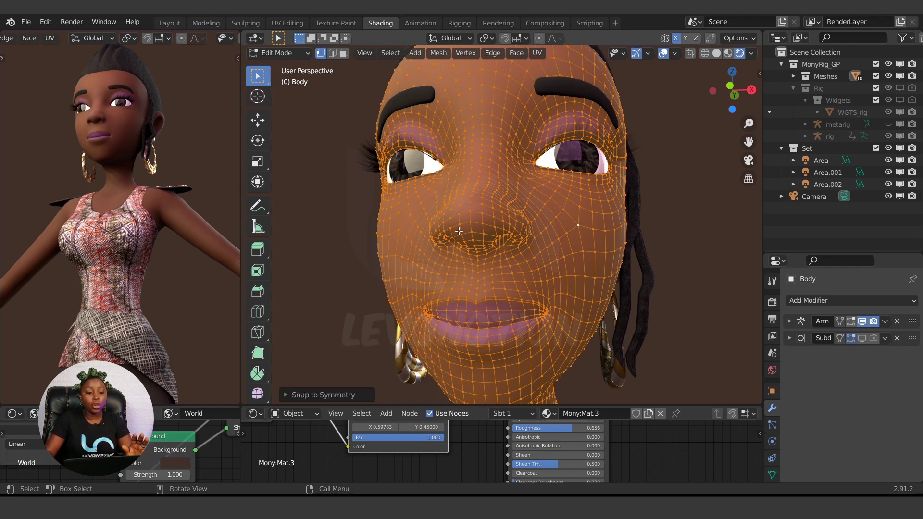
key(alt+a)
- Check the UV layout in the UV Editing workspace, then return to Shading
click(288, 22)
scroll(157, 294, down, 5)
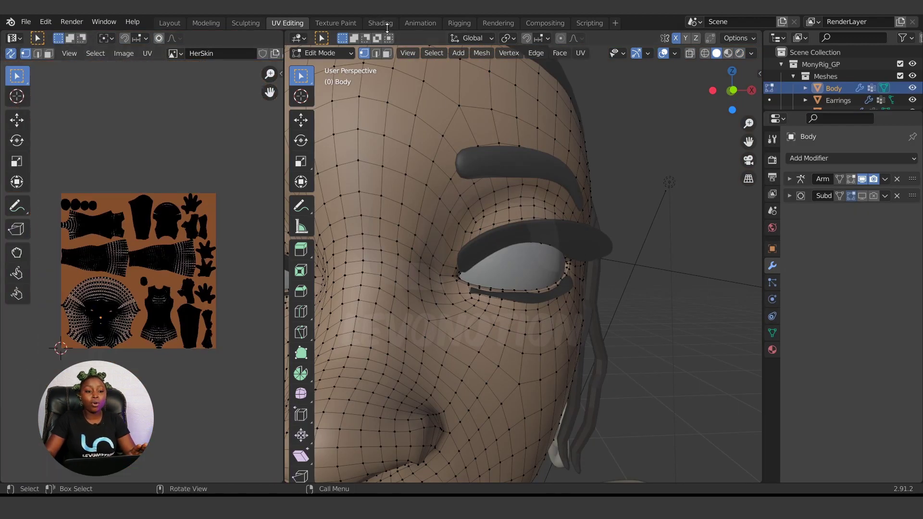
click(385, 21)
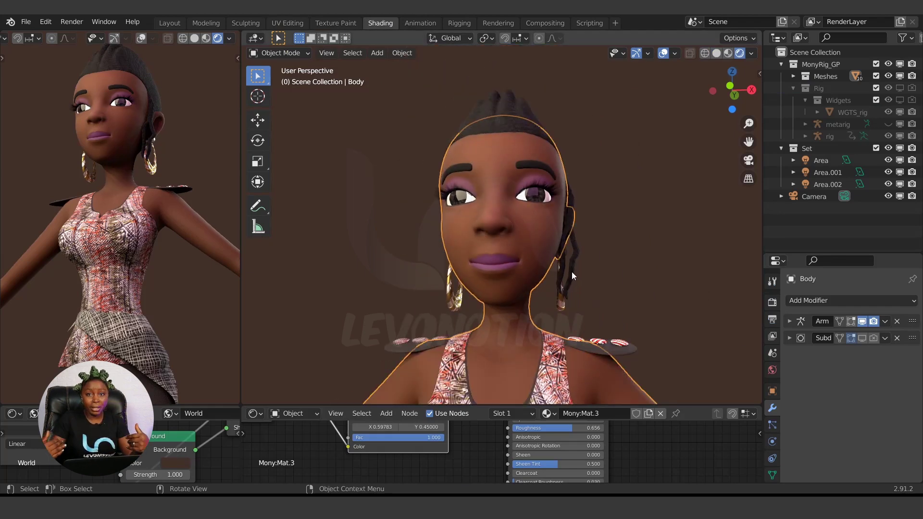
scroll(572, 272, down, 5)
- Step to frame 1, look down at the head, and Tab the Body back to Object Mode
key(Right)
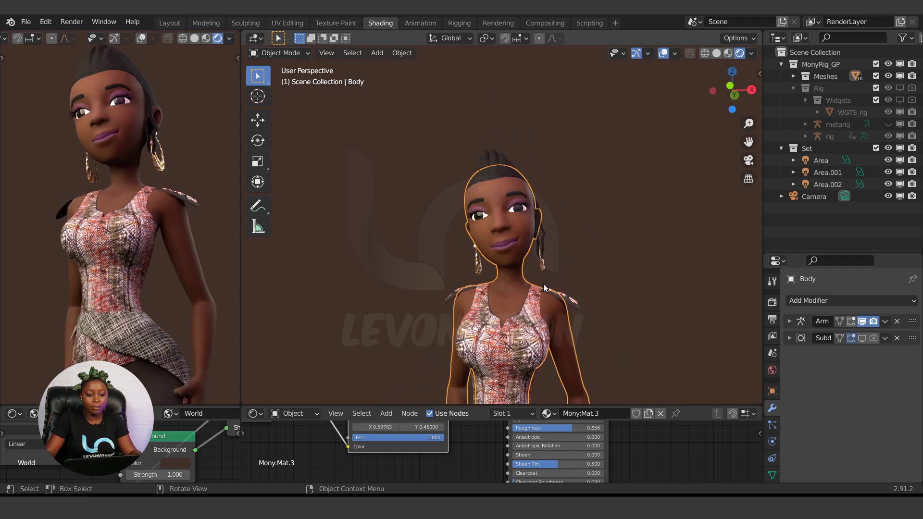
scroll(544, 284, down, 2)
scroll(536, 320, up, 7)
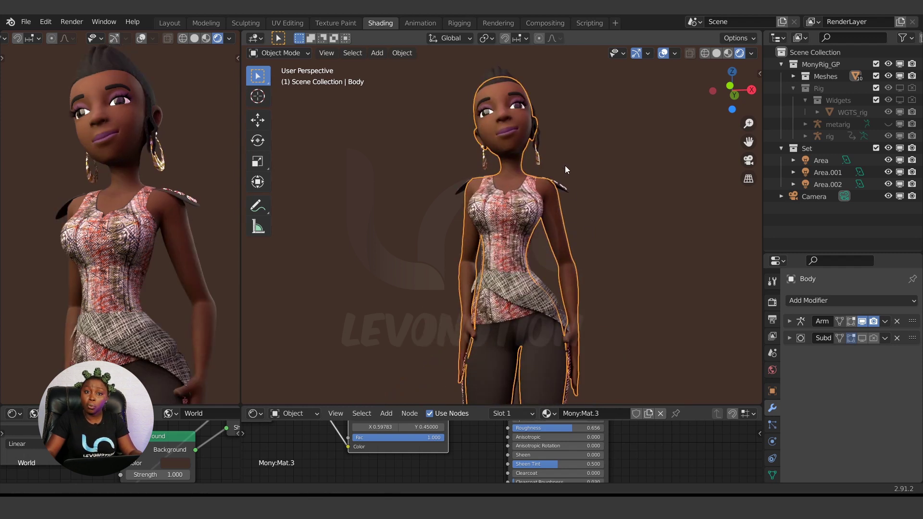
middle_drag(607, 188, 517, 209)
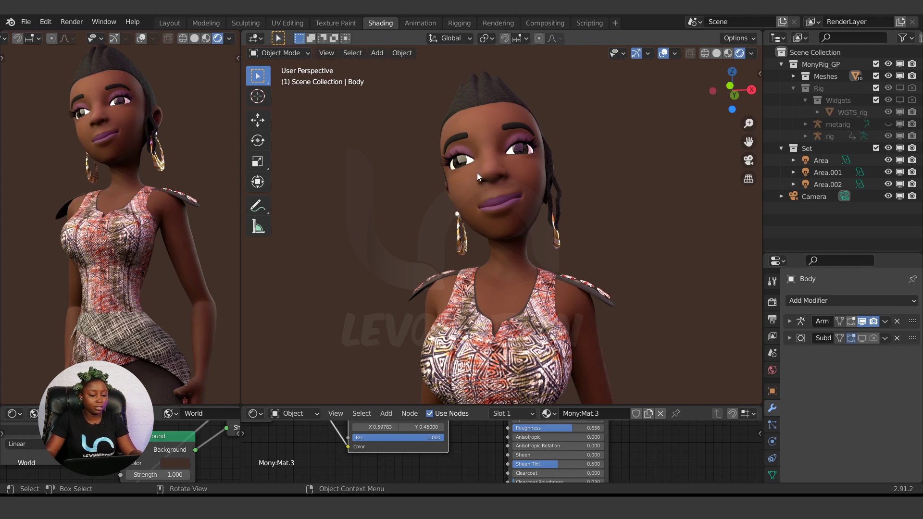
click(502, 169)
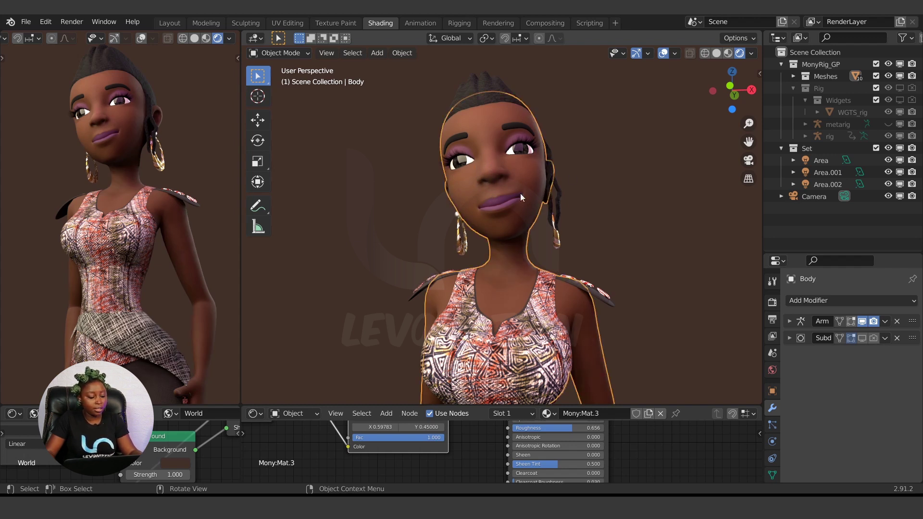
key(Tab)
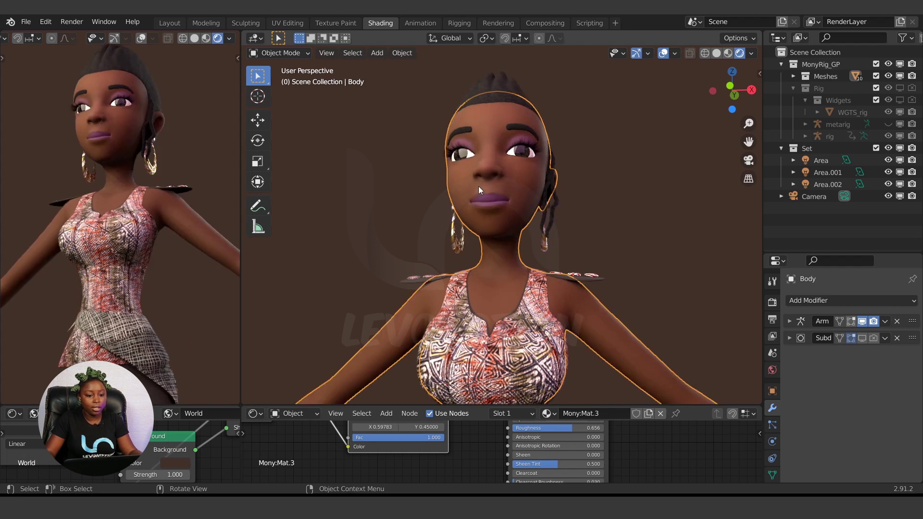
- Keep Edit Mode and frame the character's head and torso in the viewport
click(287, 53)
click(278, 80)
middle_drag(553, 221, 577, 219)
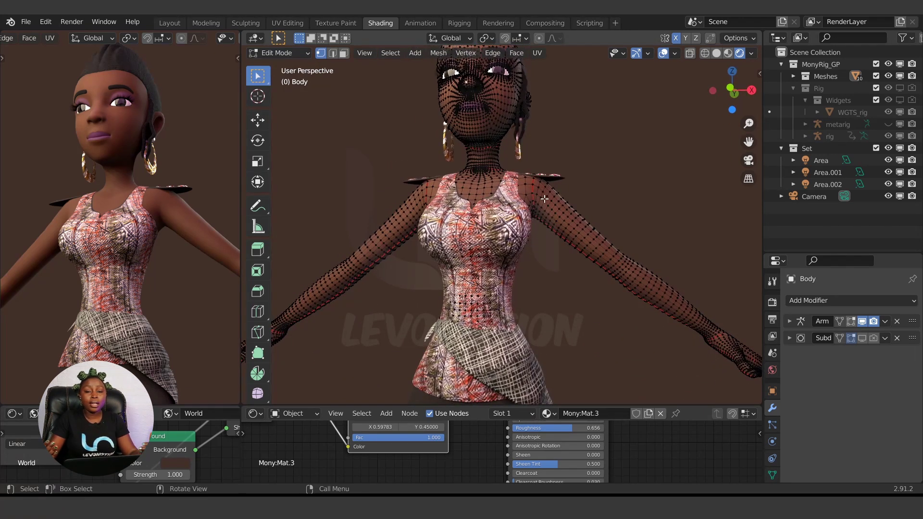
shift+middle_drag(518, 195, 518, 254)
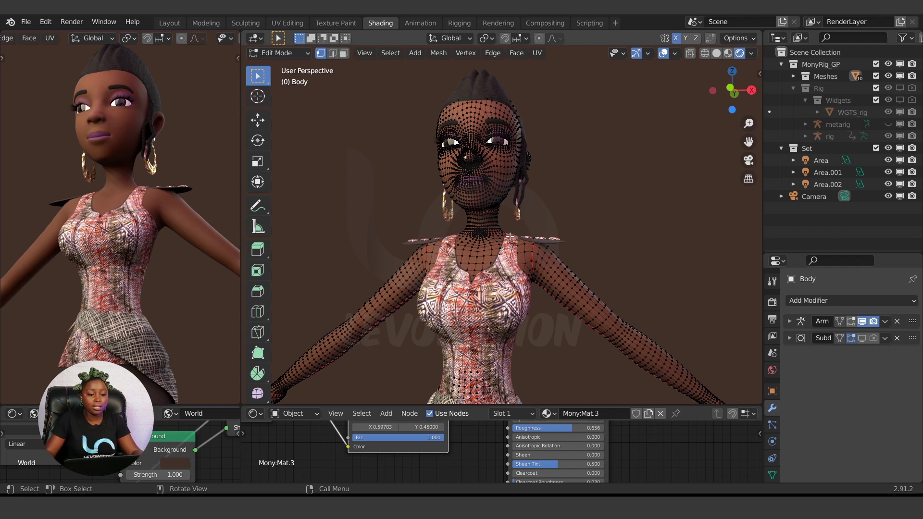
ctrl+middle_drag(510, 237, 480, 196)
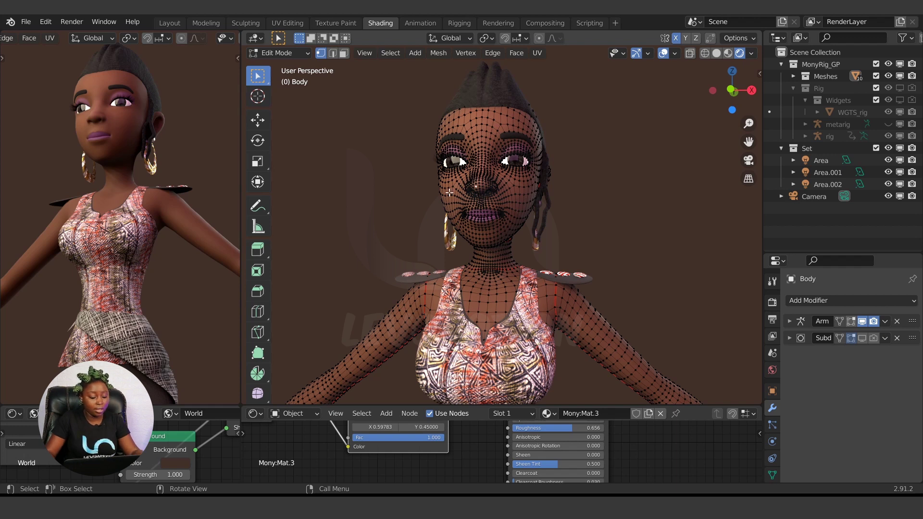
scroll(481, 173, up, 2)
- In Sculpt Mode, pull the cheek and nose right with a 100 px Grab brush
key(ctrl+Tab)
click(532, 270)
key(f)
click(578, 181)
mouse_move(524, 195)
mouse_down()
mouse_move(595, 204)
mouse_move(539, 197)
mouse_move(515, 230)
mouse_move(542, 185)
mouse_move(540, 197)
mouse_up()
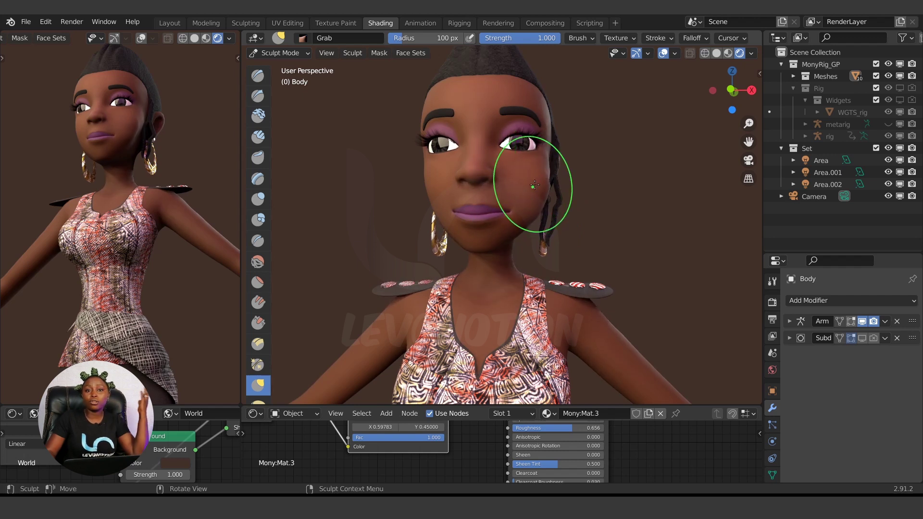
middle_drag(543, 186, 555, 186)
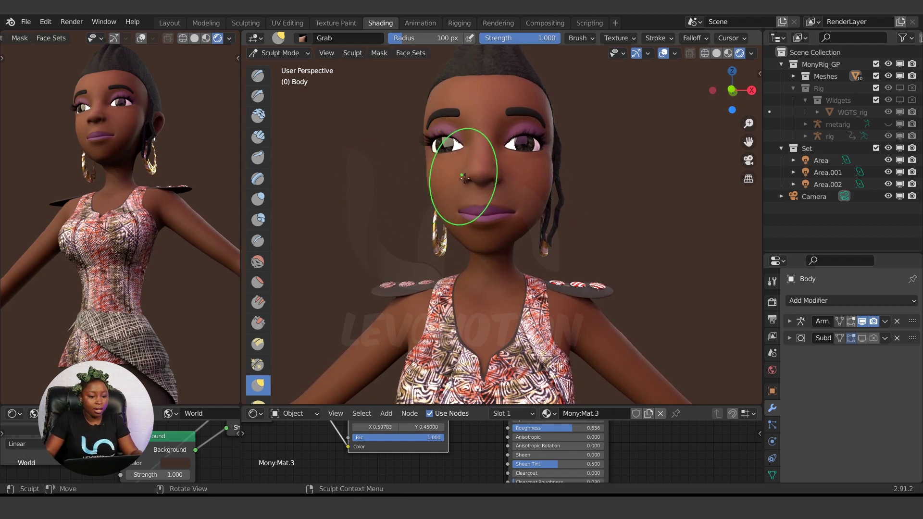
- Enter Edit Mode and select the entire Body mesh
key(Tab)
key(a)
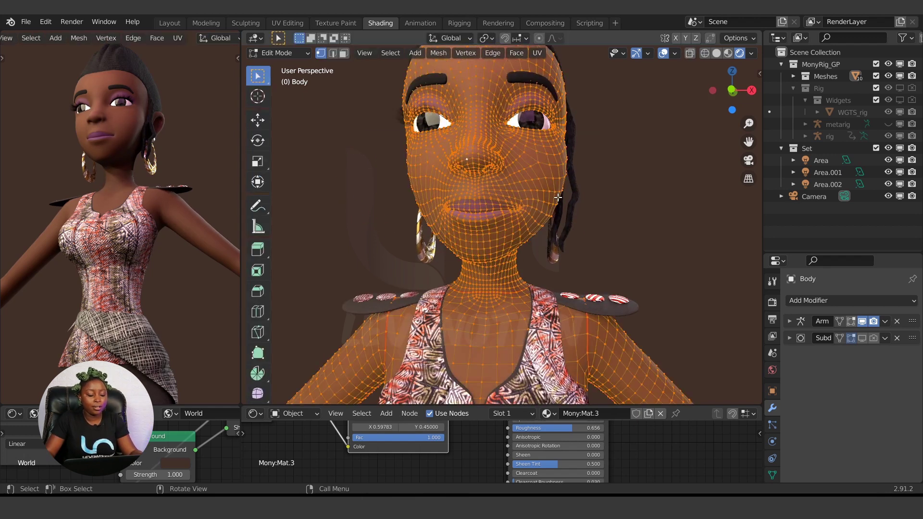
key(q)
key(Escape)
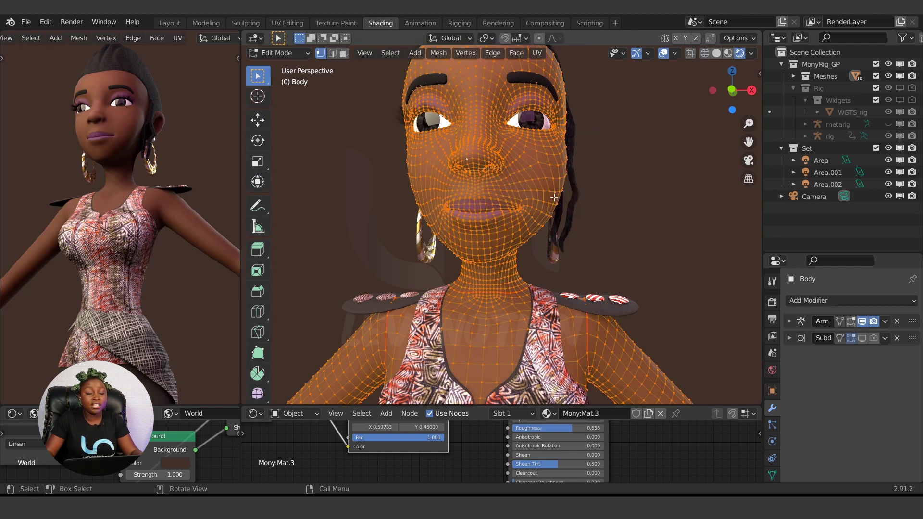
key(q)
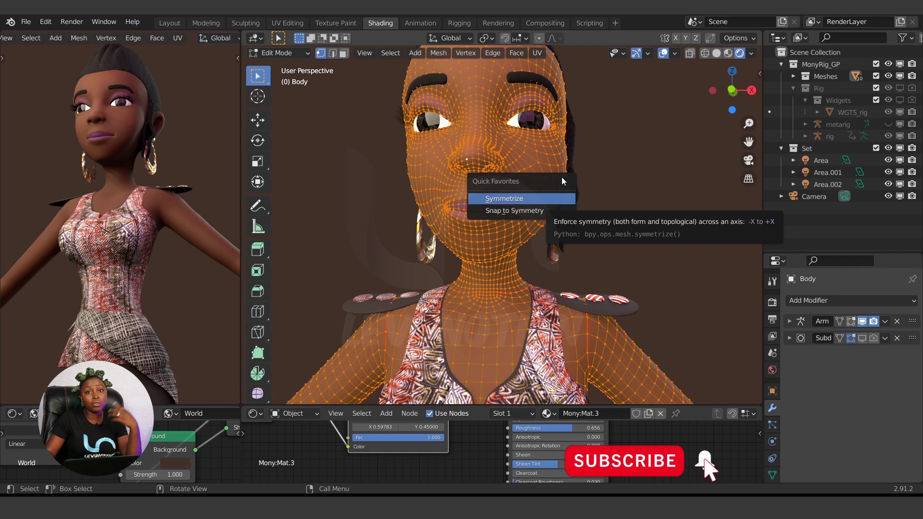
key(Escape)
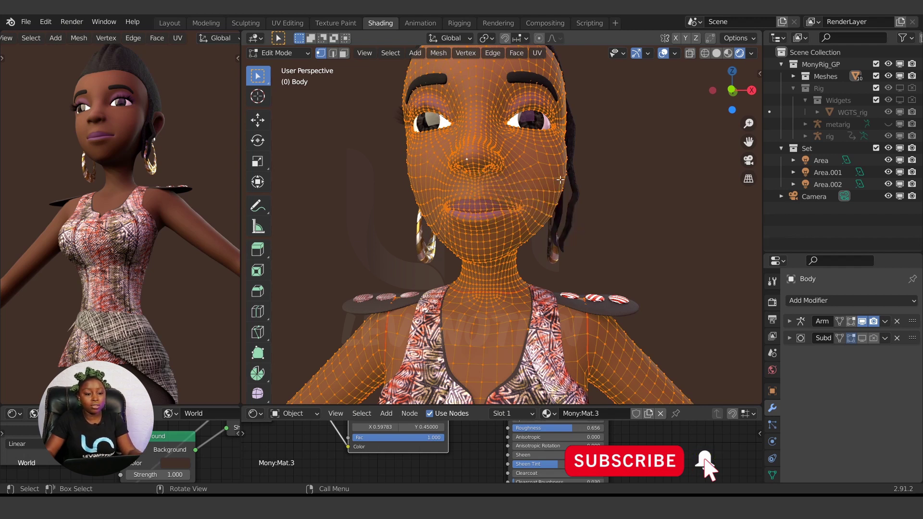
- Symmetrize the whole mesh from -X to +X, then switch to UV Editing
click(439, 53)
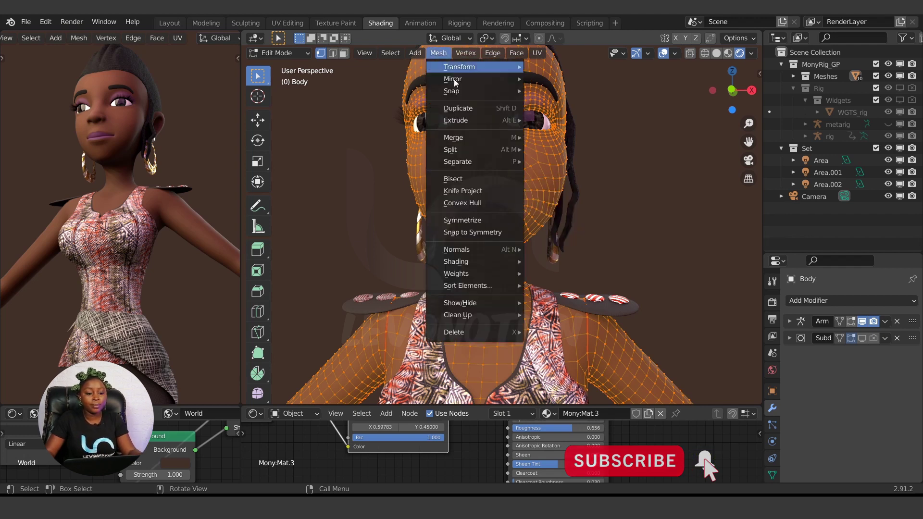
click(473, 220)
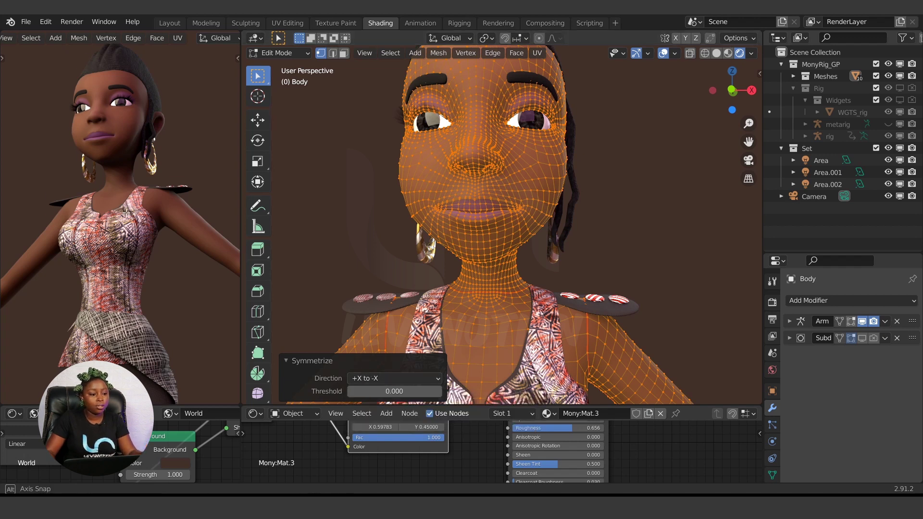
scroll(135, 285, up, 5)
scroll(135, 285, up, 2)
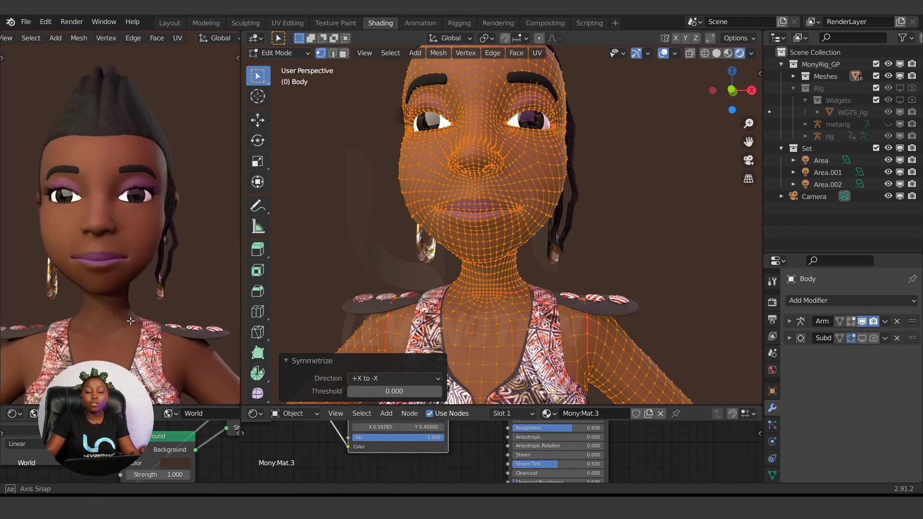
click(375, 380)
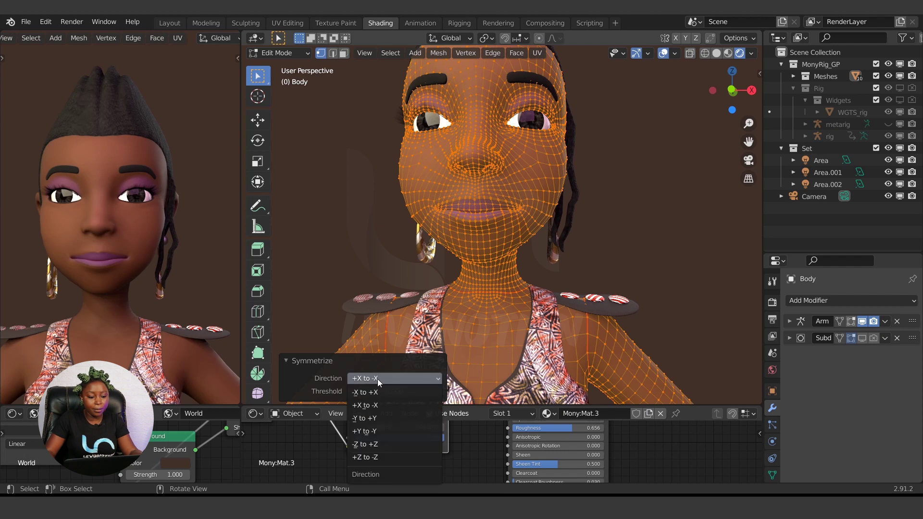
click(369, 393)
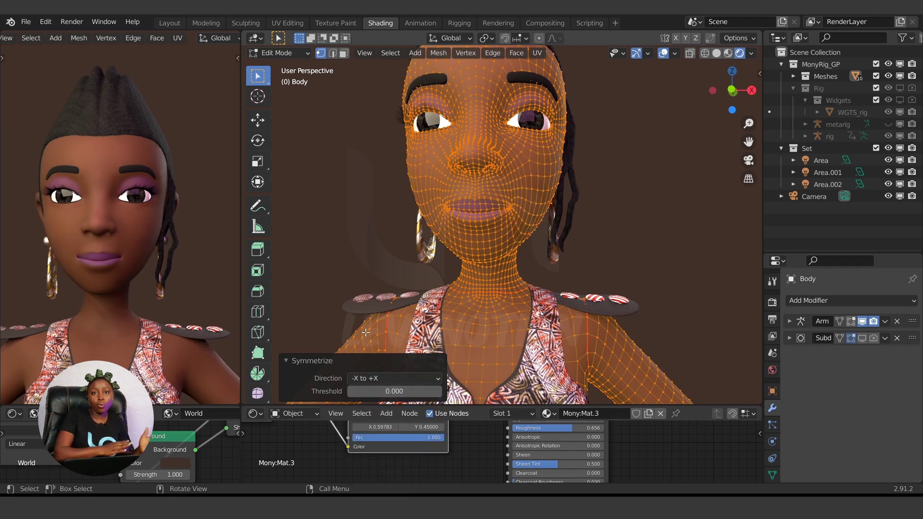
click(371, 378)
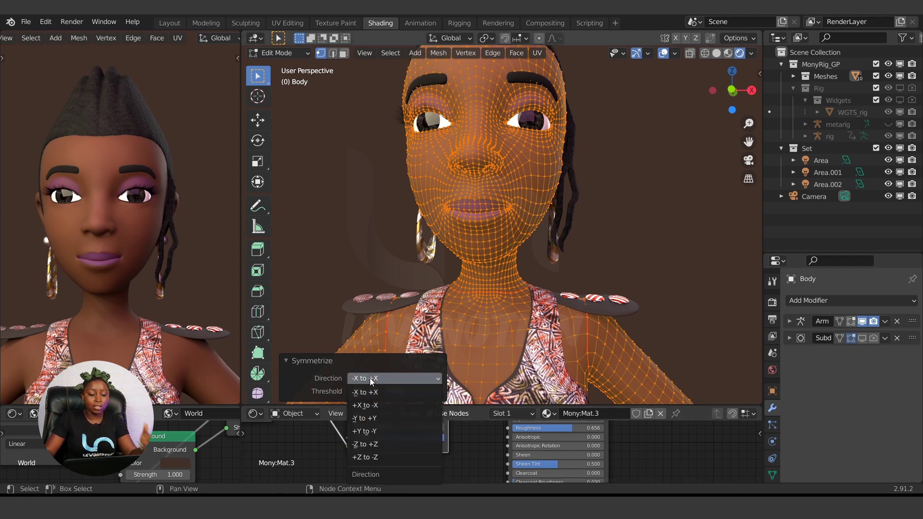
click(317, 379)
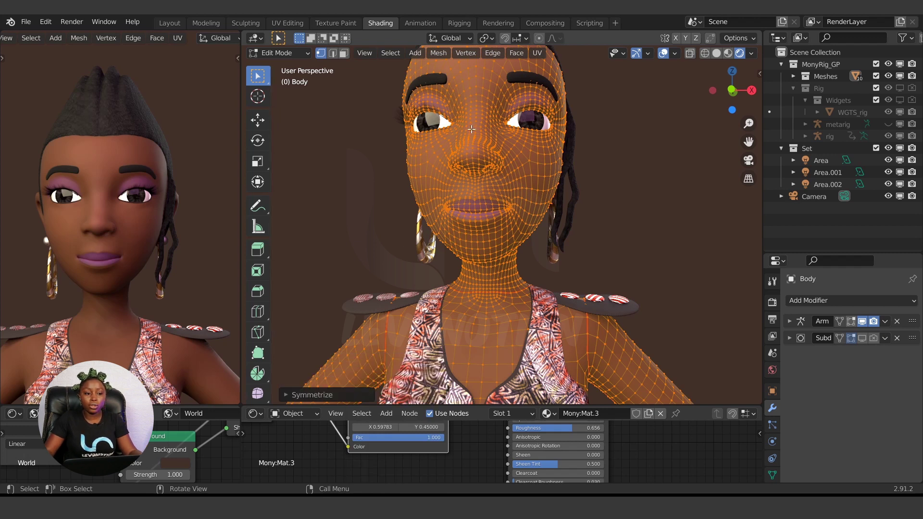
click(287, 23)
- In face select mode, pick a UV island and move it upward in the UV map
scroll(97, 317, down, 1)
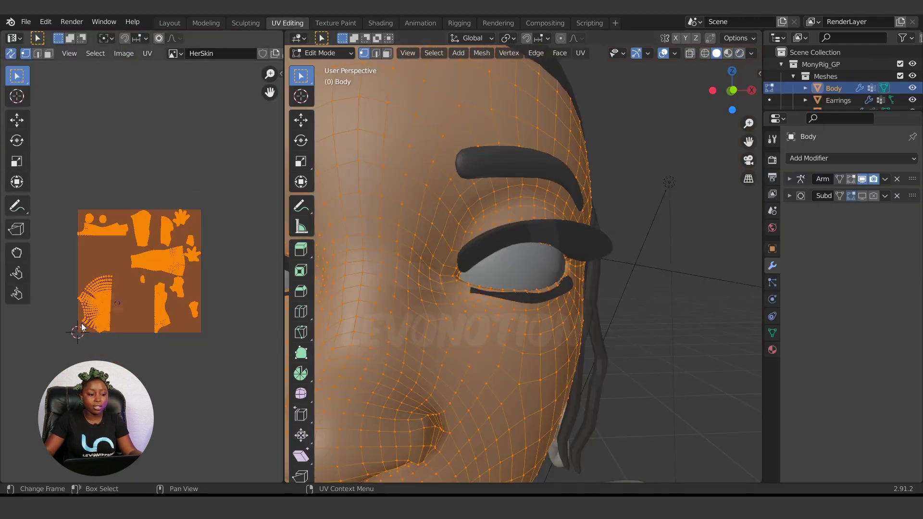
scroll(82, 329, up, 3)
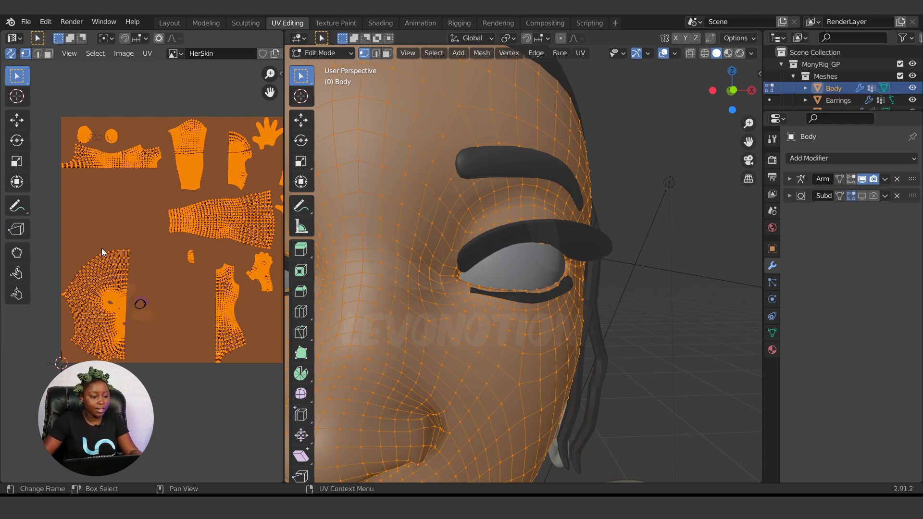
key(3)
key(alt+a)
key(l)
key(g)
key(Escape)
key(alt+a)
key(l)
key(g)
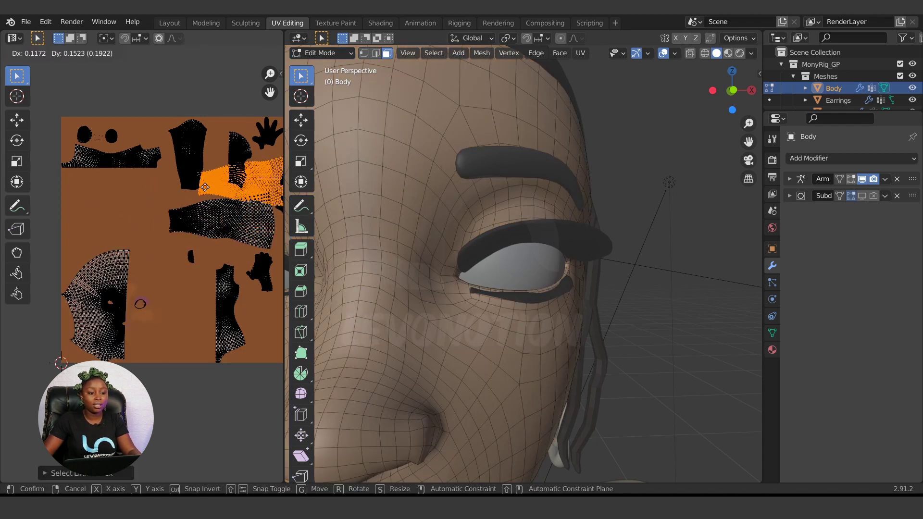
click(226, 214)
- Turn the 3D view to face the character and return to the Shading workspace
middle_drag(481, 216, 561, 210)
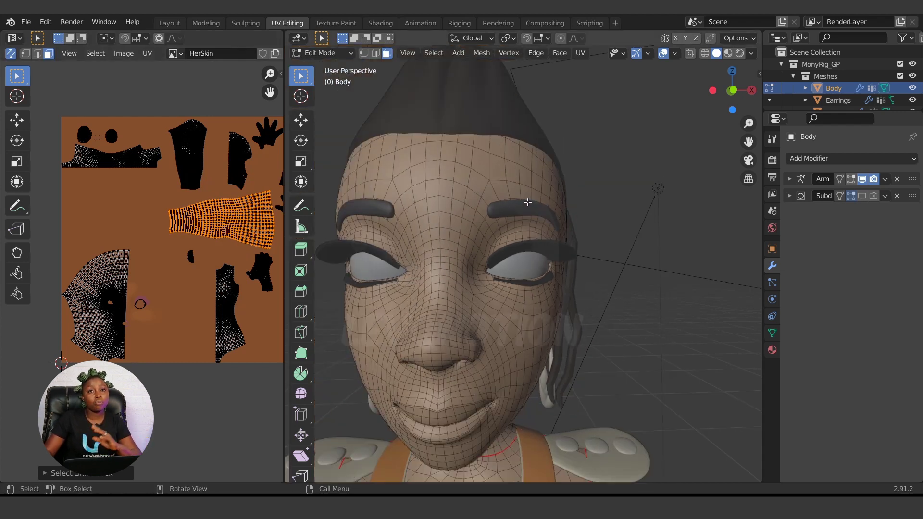
scroll(569, 236, down, 5)
scroll(569, 237, down, 2)
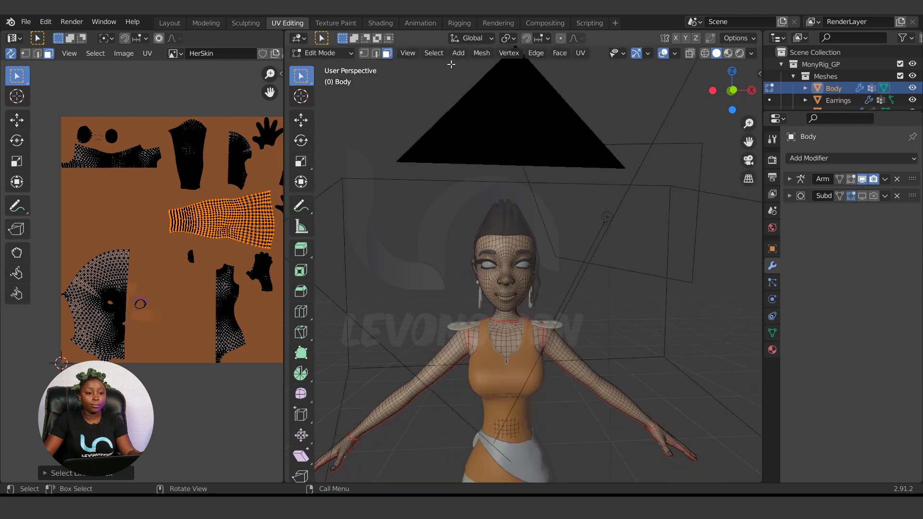
click(374, 24)
- Compare the frame 1 raised-arm pose with the rest pose, inspecting the Body's data and modifiers
scroll(555, 212, down, 5)
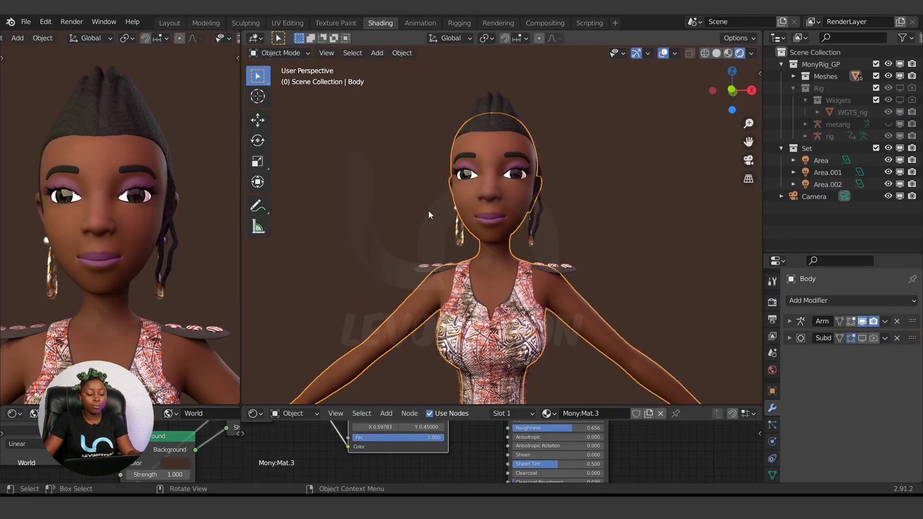
key(Right)
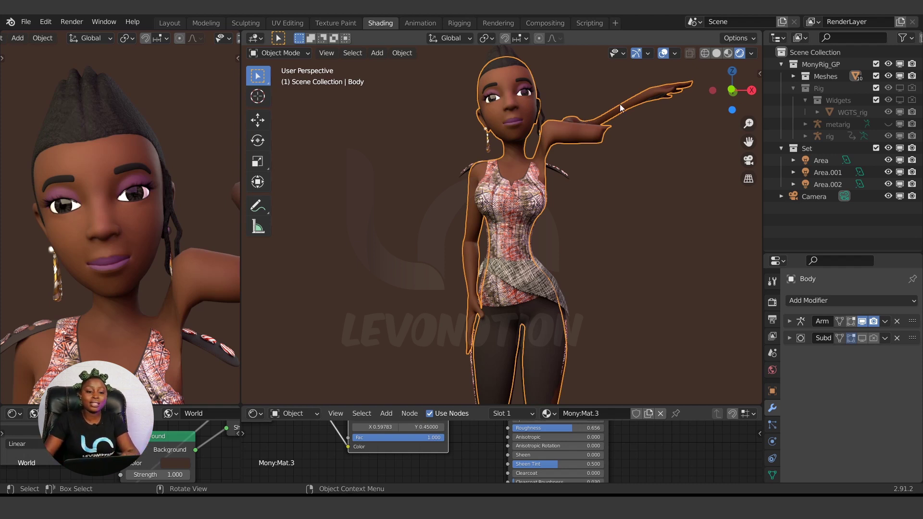
click(771, 475)
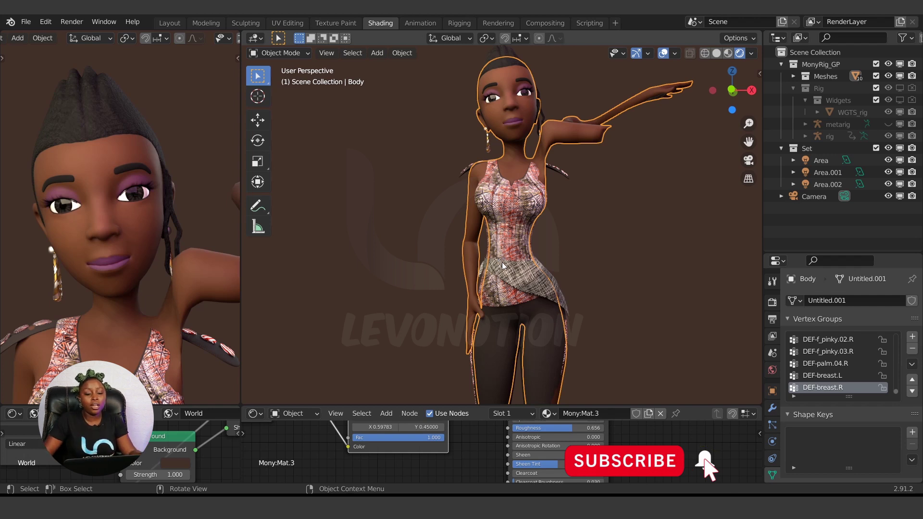
key(ctrl+z)
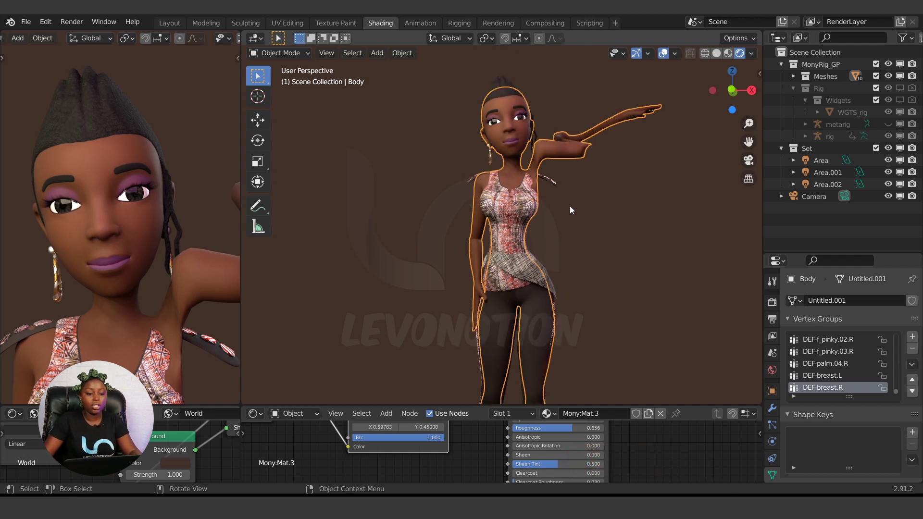
key(Left)
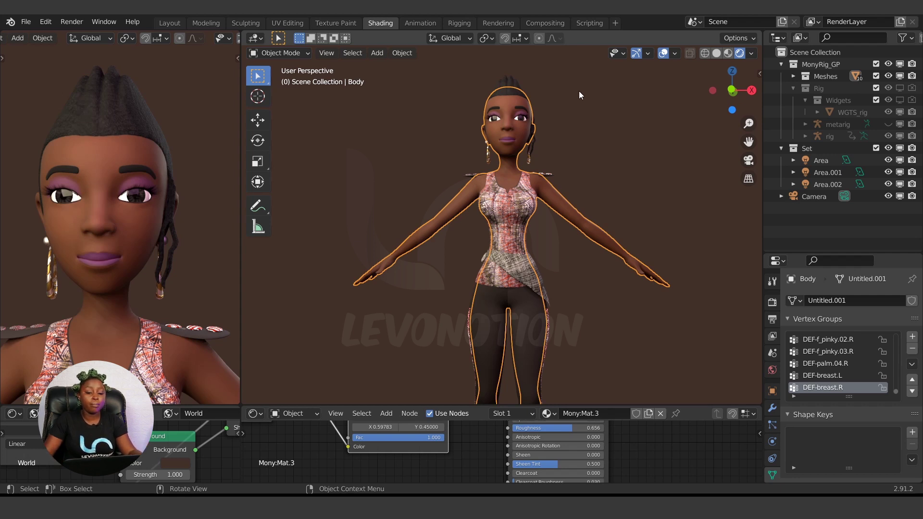
click(772, 408)
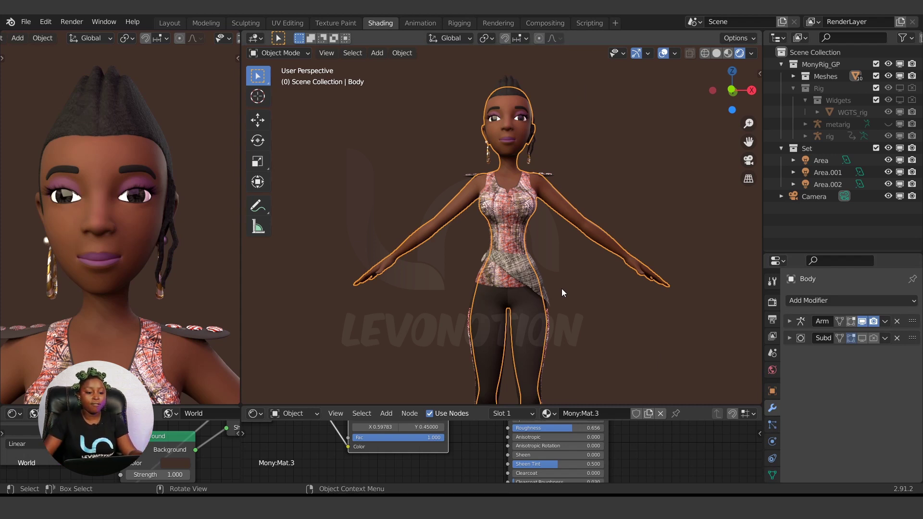
scroll(436, 172, up, 4)
- Toggle the Body into Edit Mode and back, checking frames 0 and 1, ending on frame 1
key(ctrl+Tab)
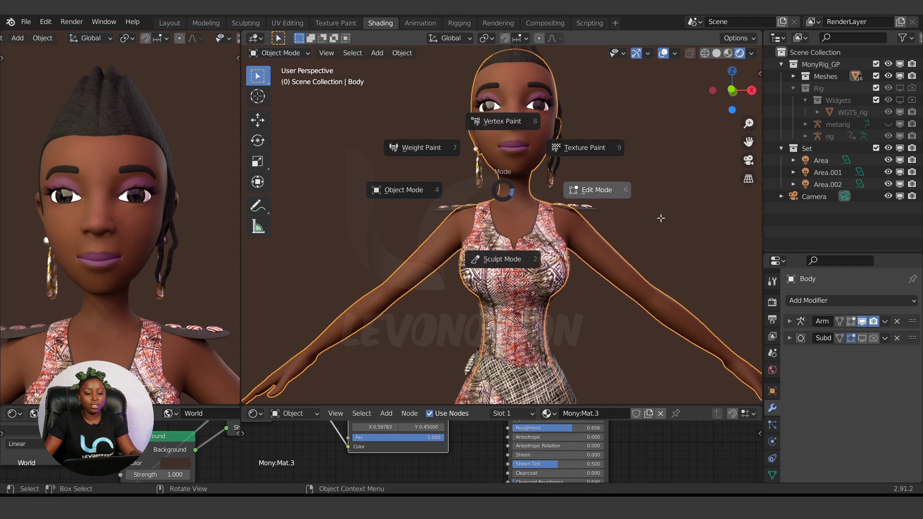
click(536, 189)
scroll(568, 242, down, 3)
key(Right)
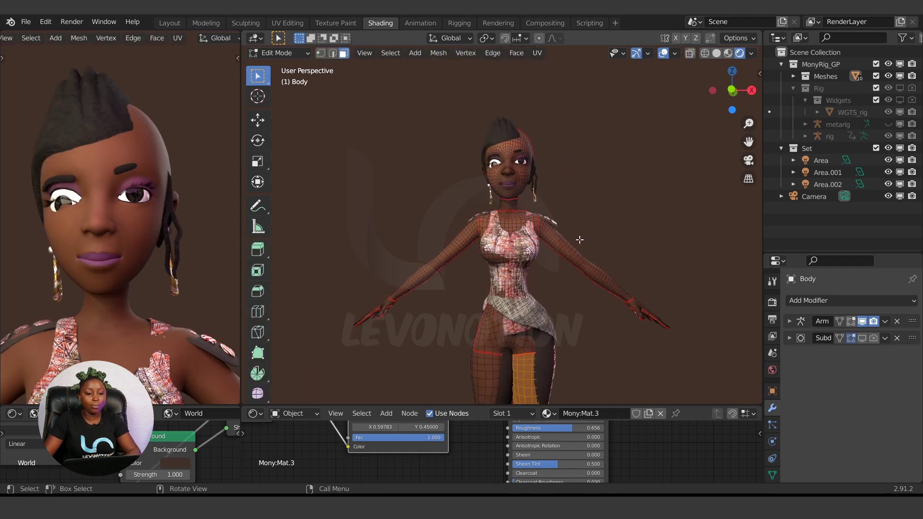
key(Left)
key(Tab)
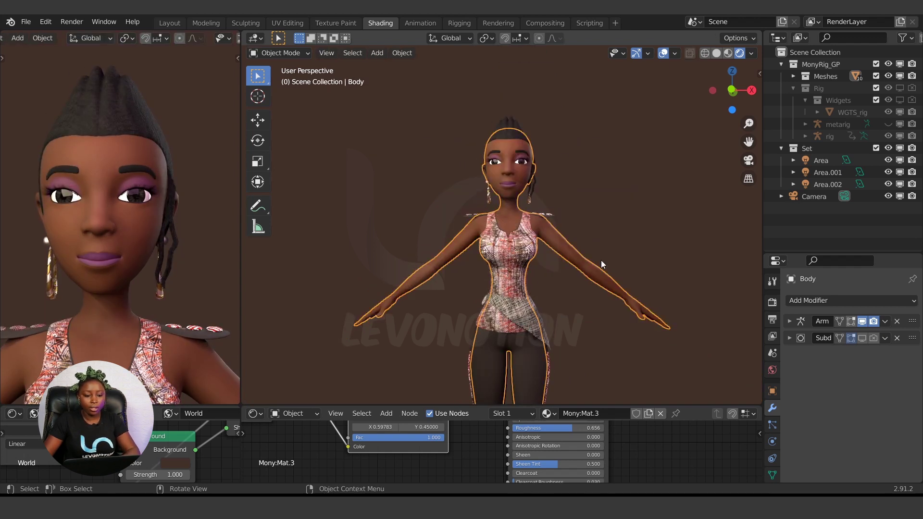
key(Right)
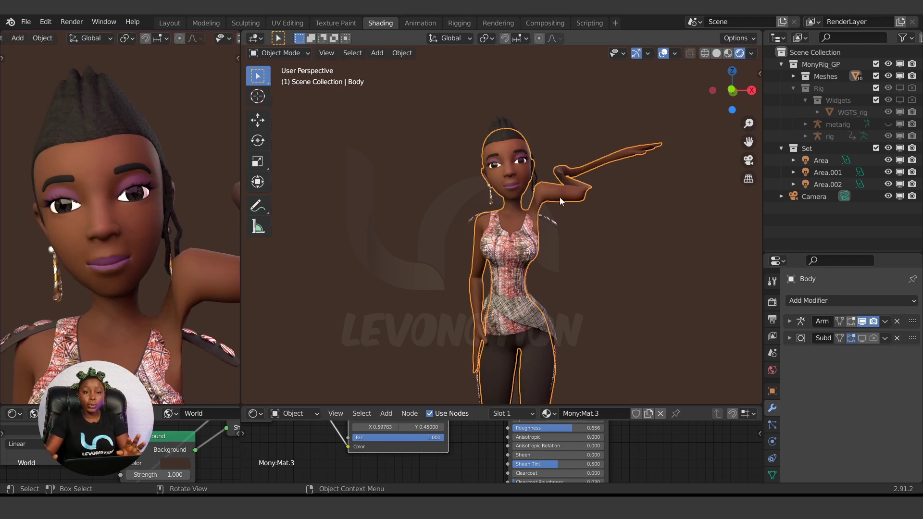
- In Edit Mode, isolate the Body in front view at frame 0 with X-ray and wireframe
key(ctrl+Tab)
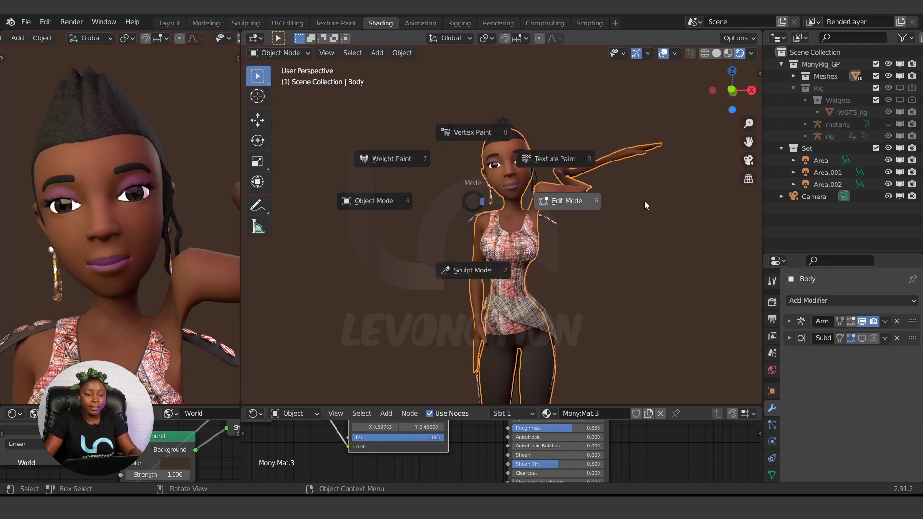
click(505, 200)
key(KP_1)
key(Down)
key(Down)
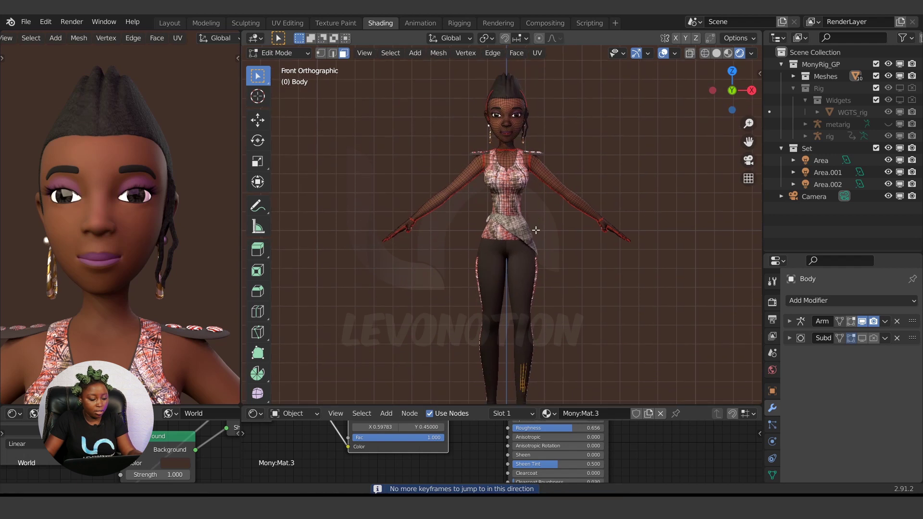
scroll(535, 230, down, 1)
key(ctrl+l)
key(KP_Divide)
key(1)
key(alt+z)
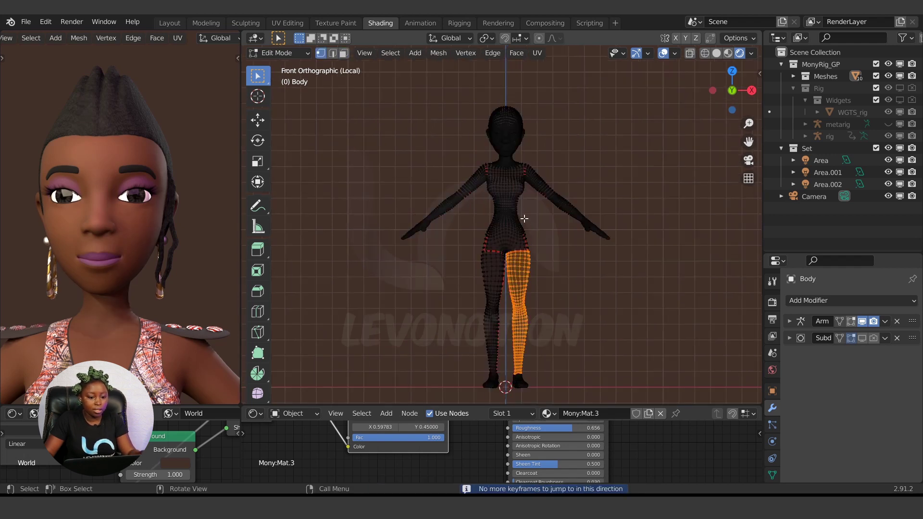
key(shift+z)
key(alt+a)
- Box-select the whole right half of the body
key(b)
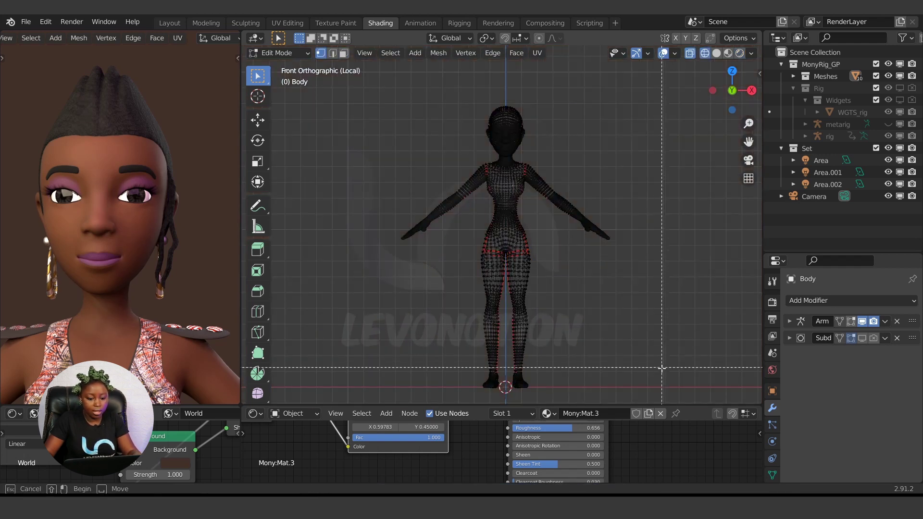
drag(651, 397, 506, 57)
scroll(540, 104, up, 4)
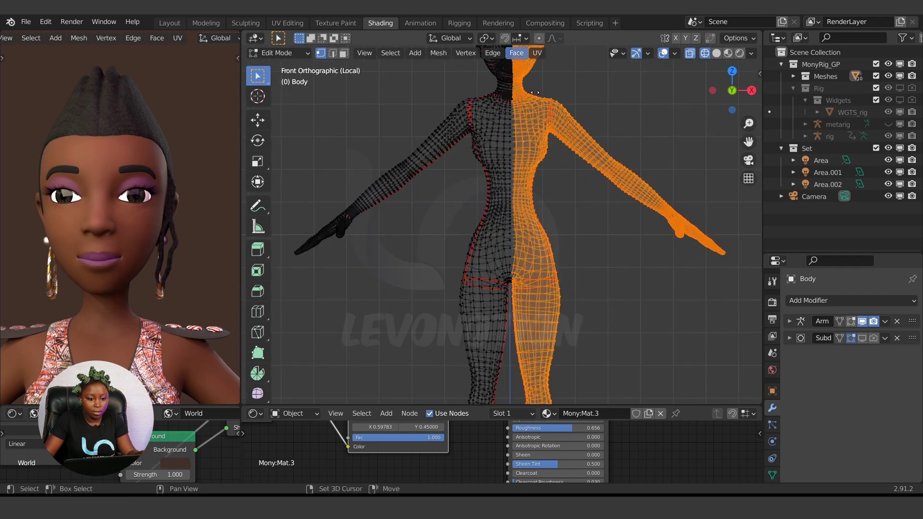
scroll(540, 103, up, 8)
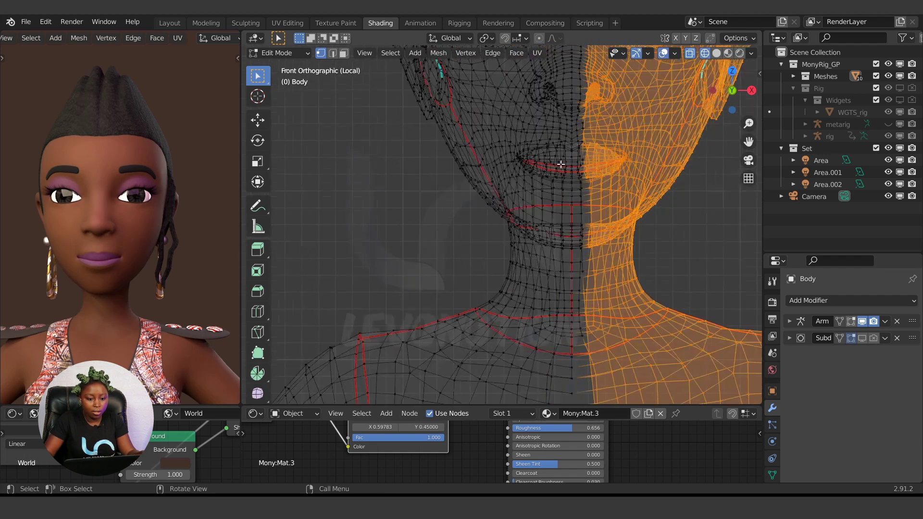
scroll(588, 181, down, 3)
scroll(575, 128, up, 2)
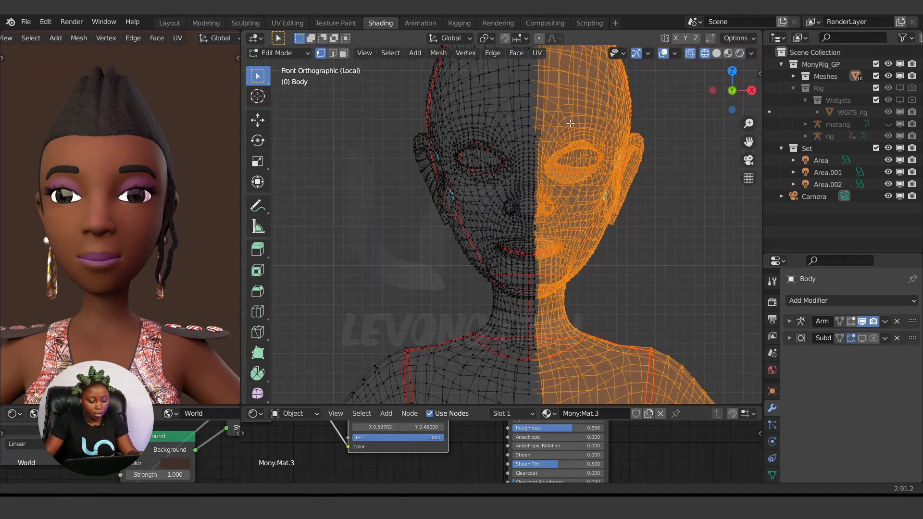
scroll(576, 129, down, 1)
- Refine the selection along the centre line, adding the face and crotch centre vertices
key(b)
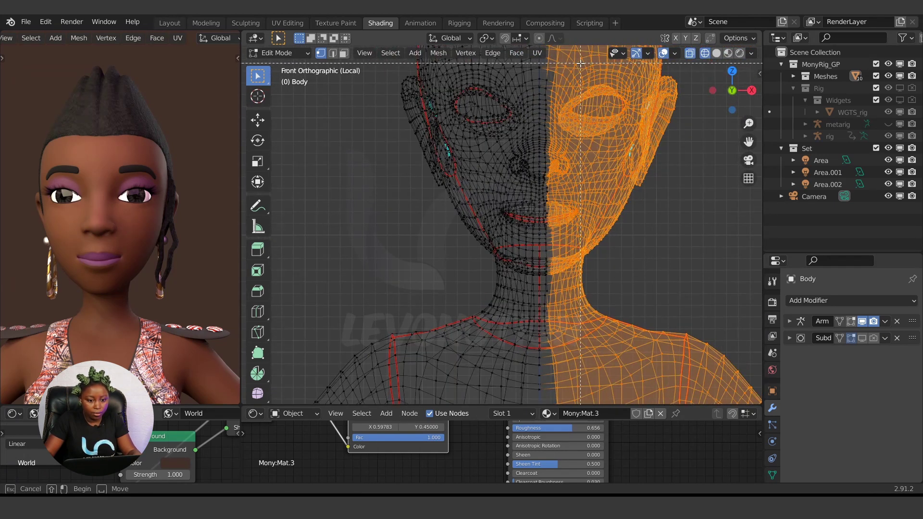
drag(549, 223, 543, 352)
scroll(671, 215, up, 2)
key(b)
drag(671, 215, 760, 373)
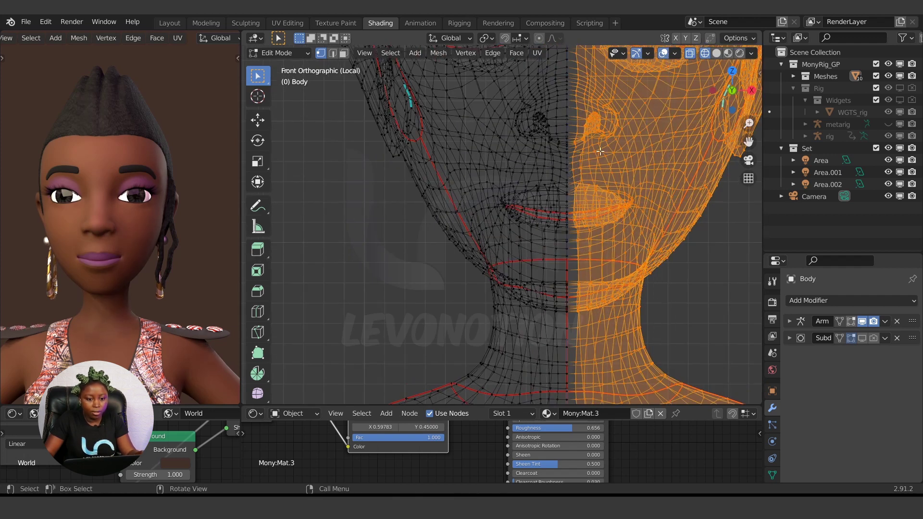
scroll(599, 135, down, 6)
scroll(559, 210, up, 8)
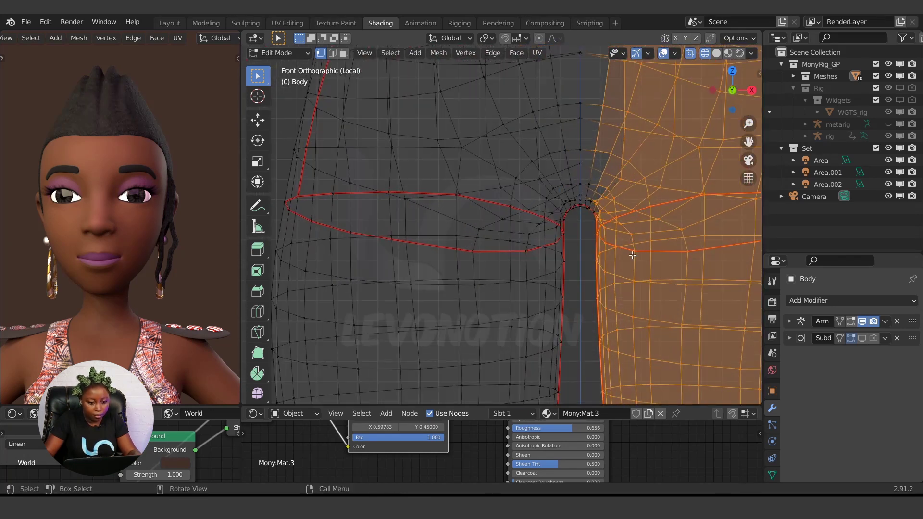
shift+drag(636, 263, 584, 150)
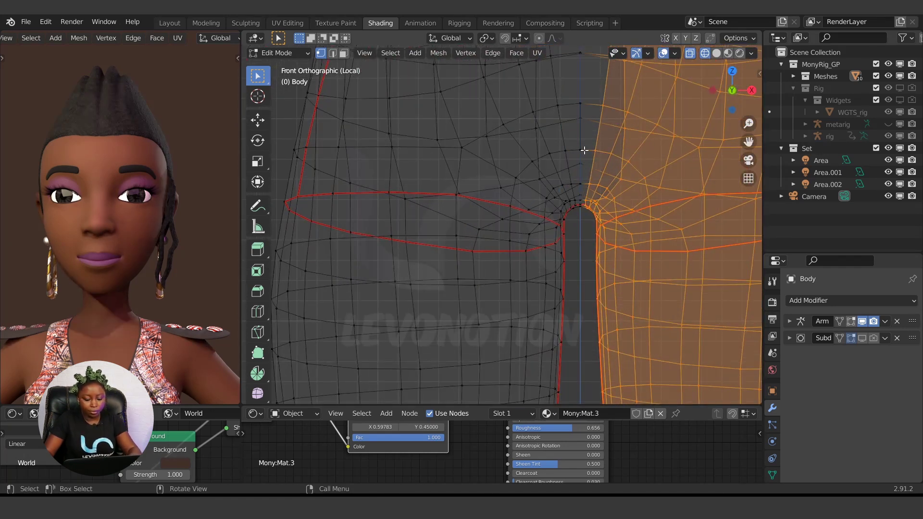
scroll(584, 150, down, 5)
- Delete the selected half's vertices
key(x)
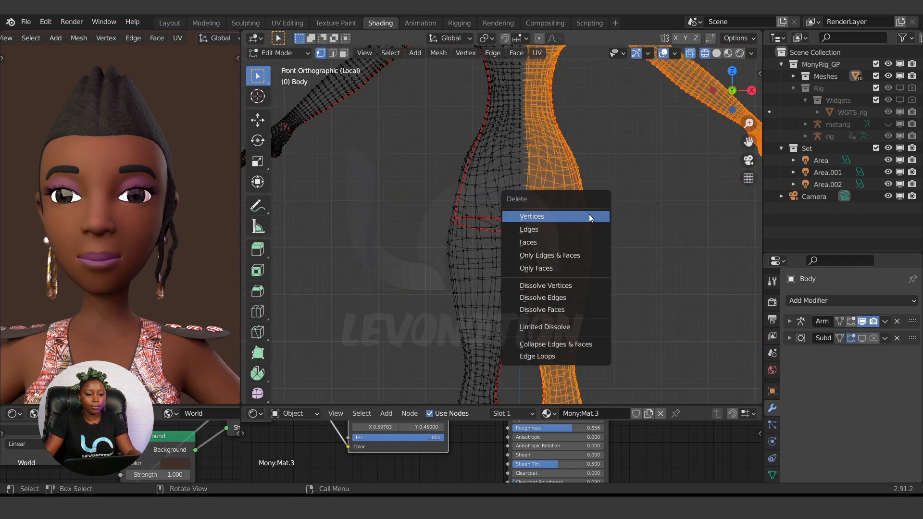
click(589, 217)
scroll(611, 218, down, 3)
- Return to Object Mode, exit local view, and add a Mirror modifier to the Body
key(Tab)
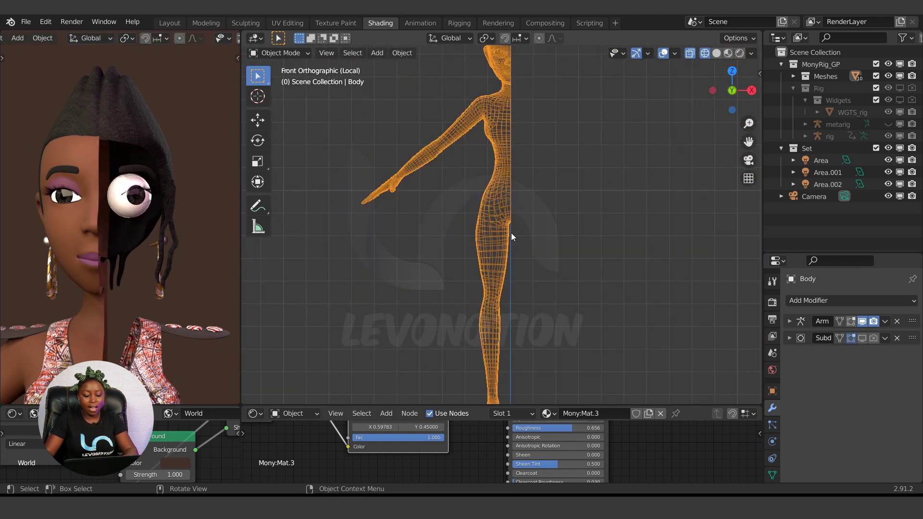
key(KP_Divide)
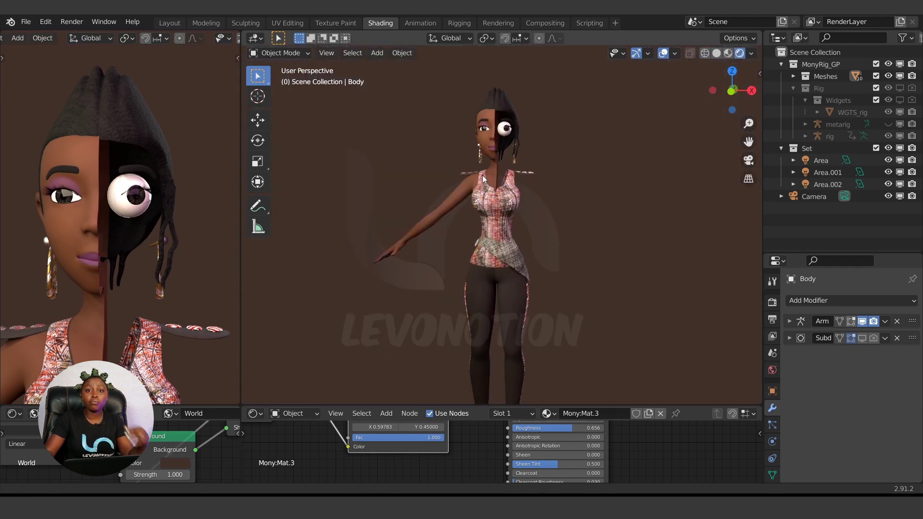
middle_drag(481, 172, 485, 189)
click(854, 299)
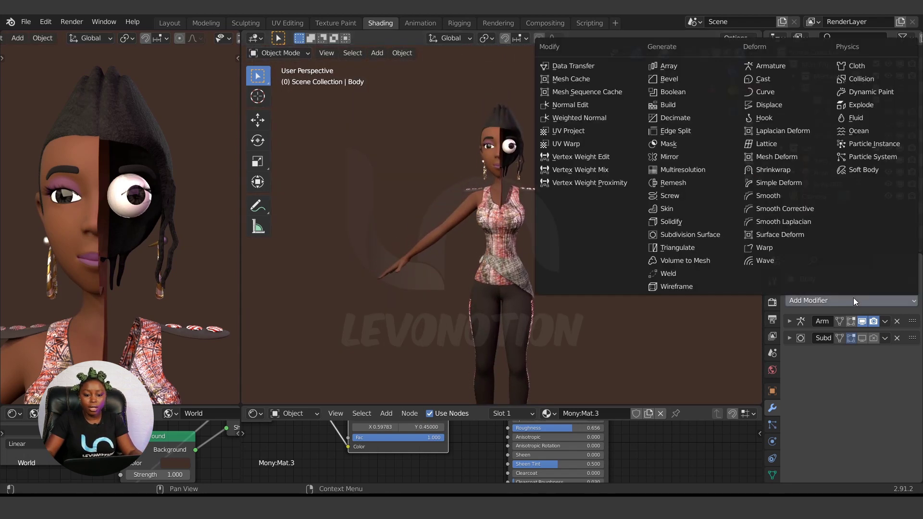
click(673, 157)
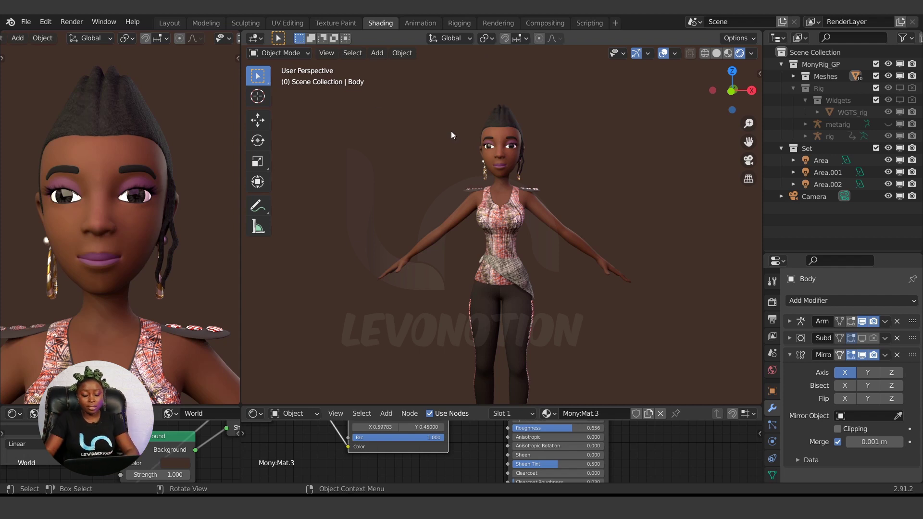
- At frame 1, face the character front-on and move the Mirror modifier above Armature
key(Right)
middle_drag(518, 243, 545, 237)
scroll(546, 236, up, 2)
middle_drag(526, 194, 545, 241)
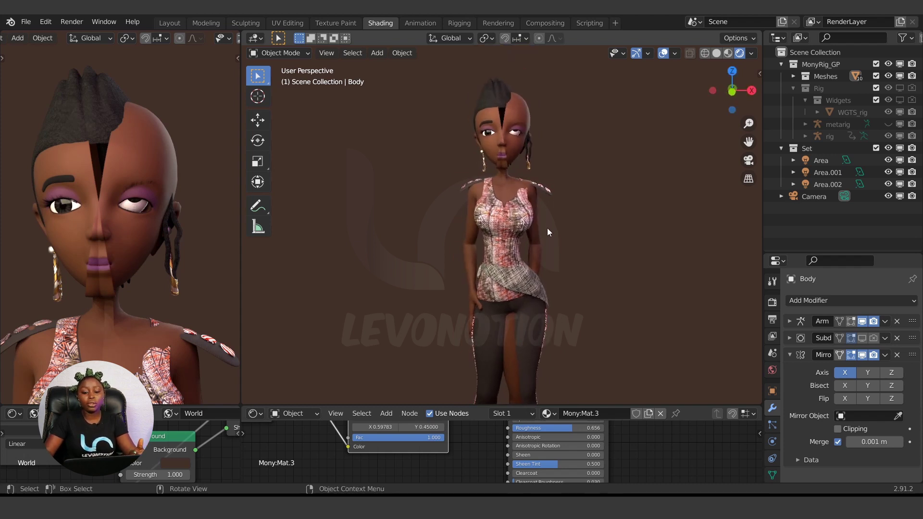
click(790, 356)
drag(912, 354, 912, 321)
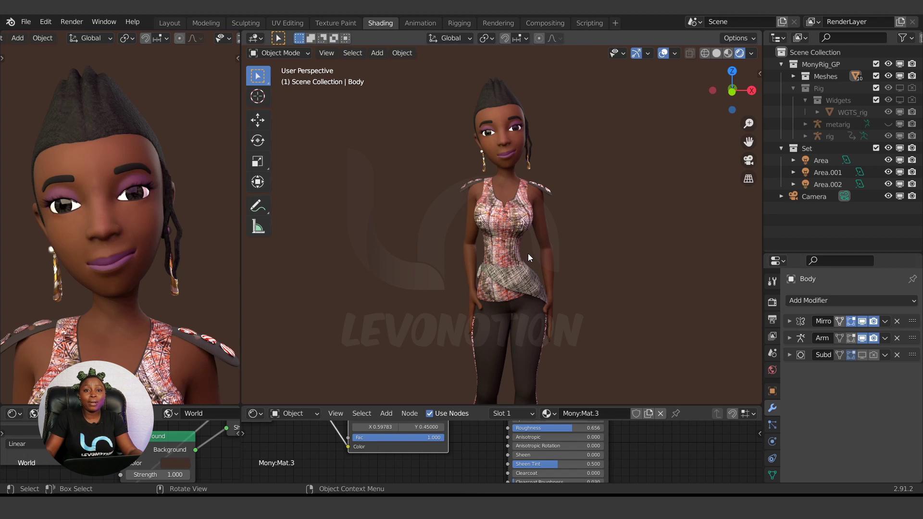
- Apply the Body's Mirror modifier, leaving Armature and Subdivision, then glance at the UV Editing workspace
click(789, 322)
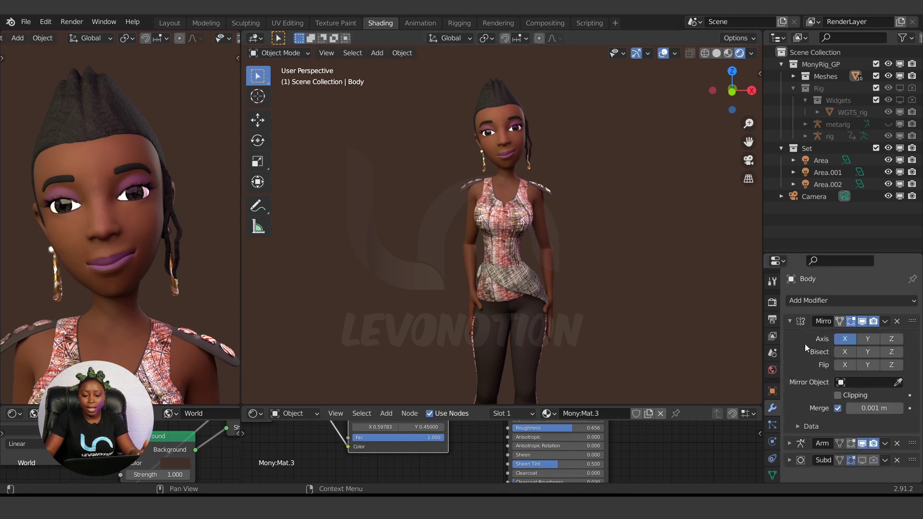
click(887, 321)
click(843, 336)
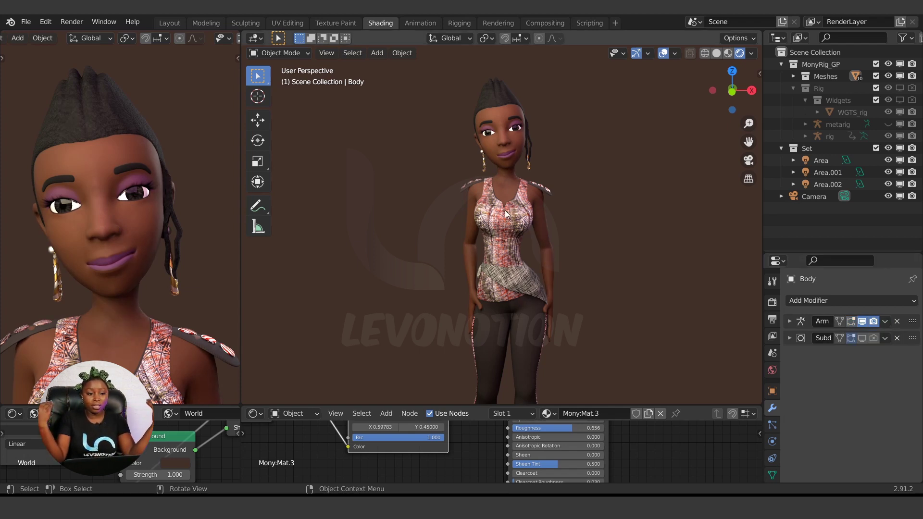
click(288, 22)
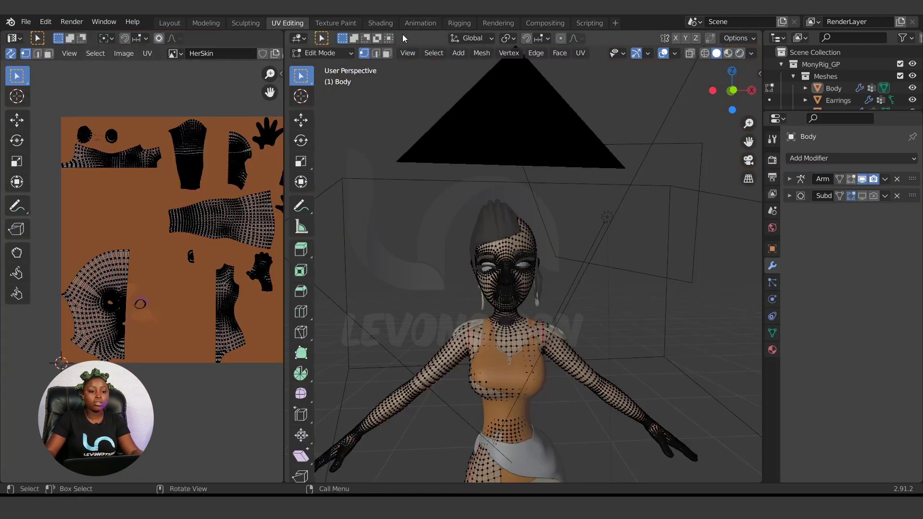
click(377, 21)
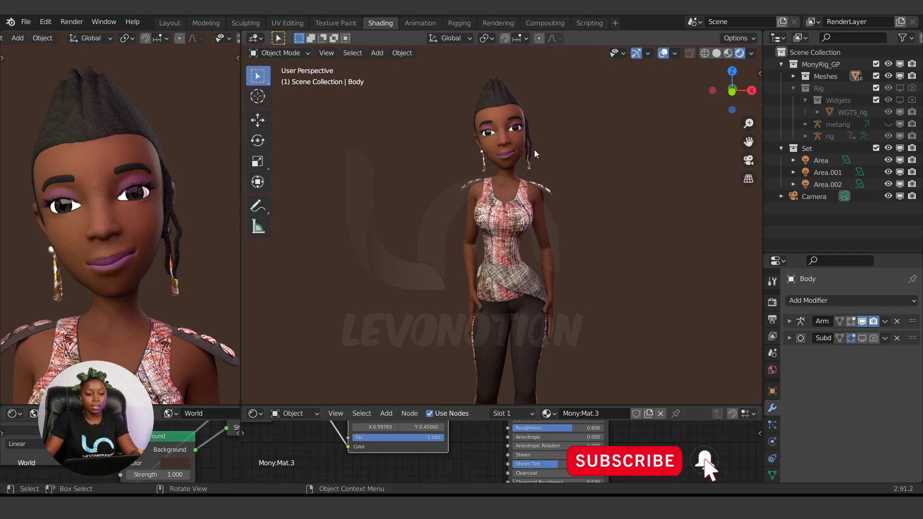
shift+middle_drag(545, 123, 550, 174)
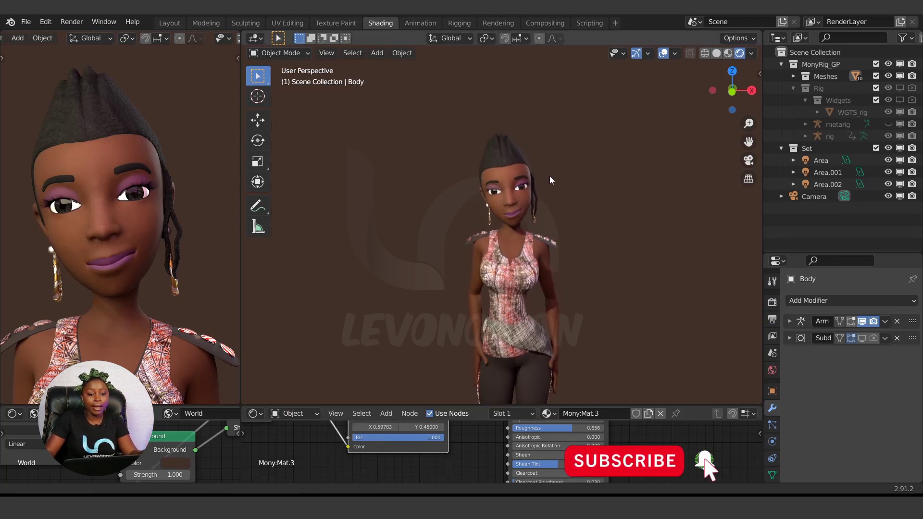
scroll(540, 185, up, 5)
shift+middle_drag(569, 84, 557, 118)
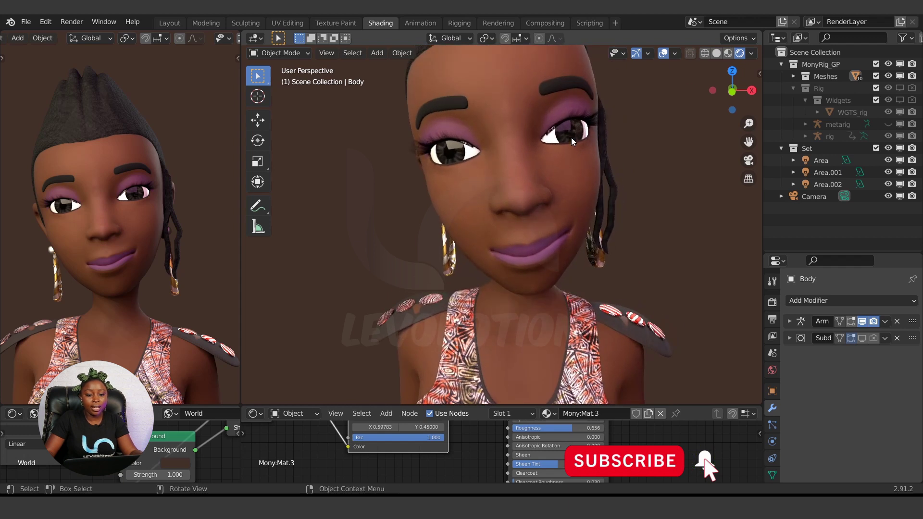
click(571, 138)
key(Tab)
key(ctrl+Tab)
click(525, 148)
middle_drag(638, 237, 601, 249)
scroll(579, 215, down, 10)
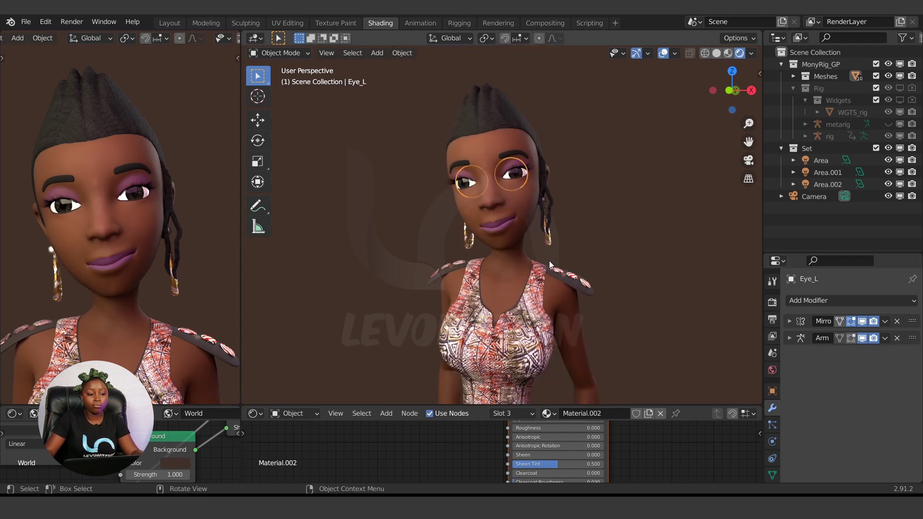
shift+middle_drag(545, 358, 545, 284)
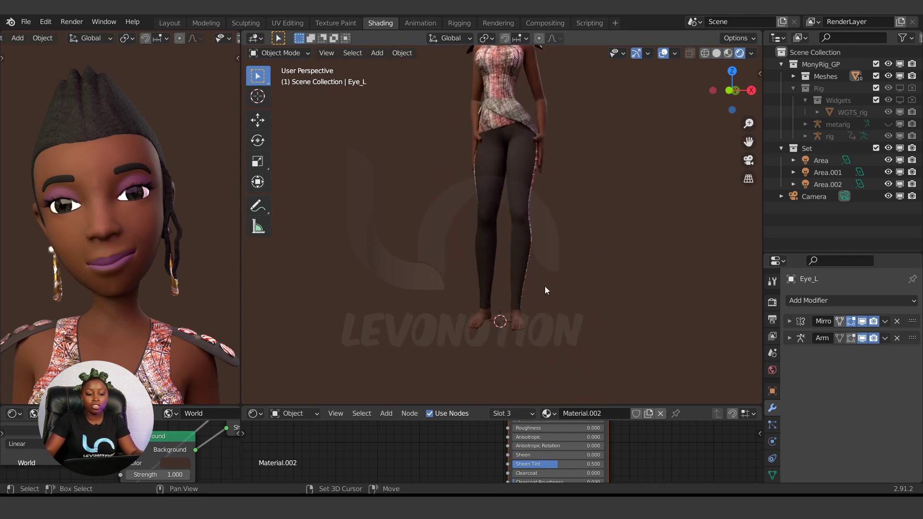
shift+middle_drag(518, 168, 521, 342)
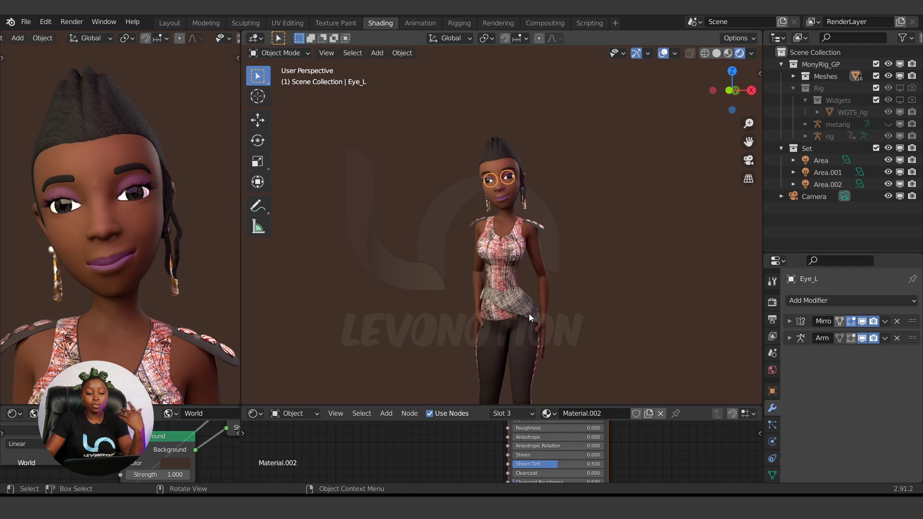
scroll(529, 304, up, 1)
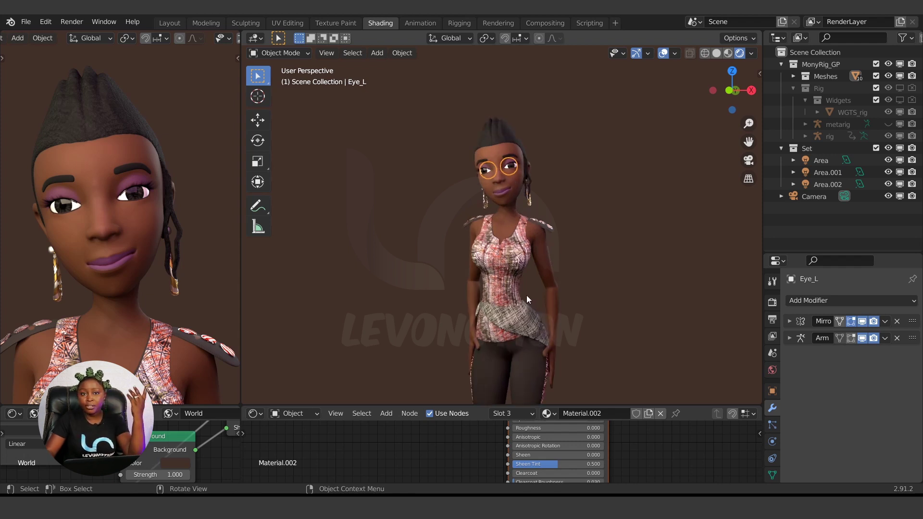